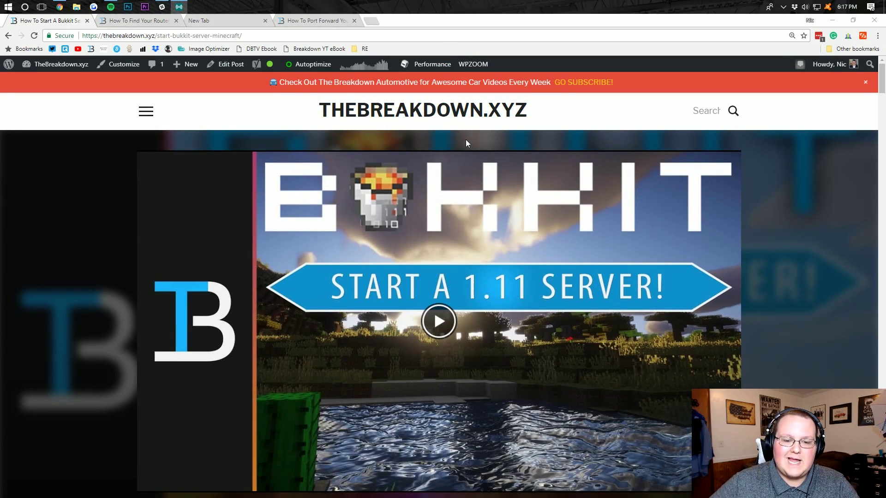
Open the Bukkit server download page from the guide's Download Bukkit banner
scroll(466, 143, "down", 12)
scroll(480, 294, "up", 8)
scroll(480, 294, "up", 5)
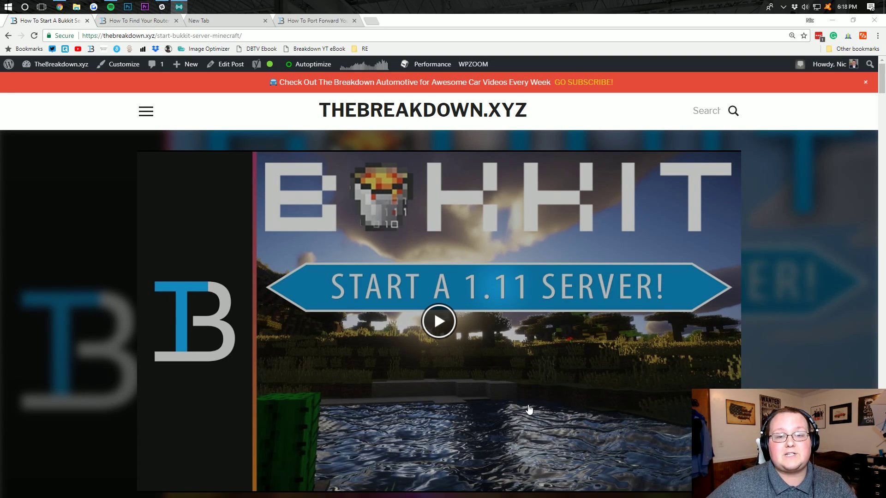
scroll(415, 246, "down", 10)
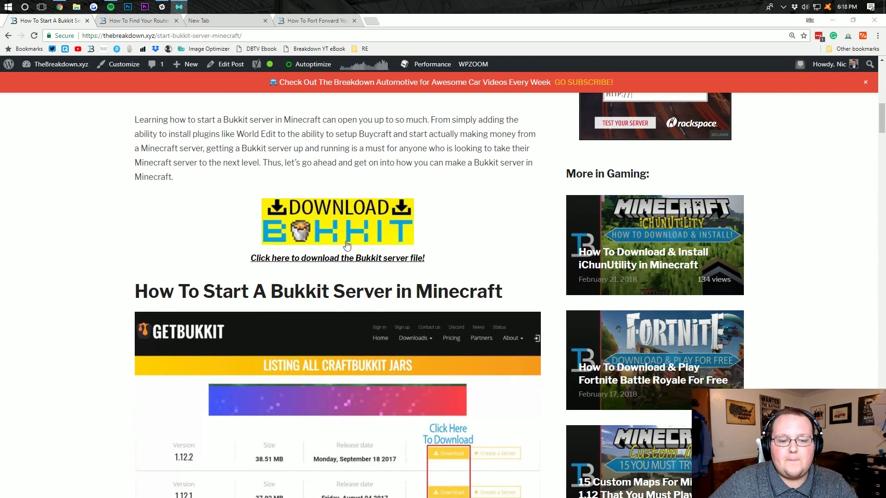
left_click(349, 223)
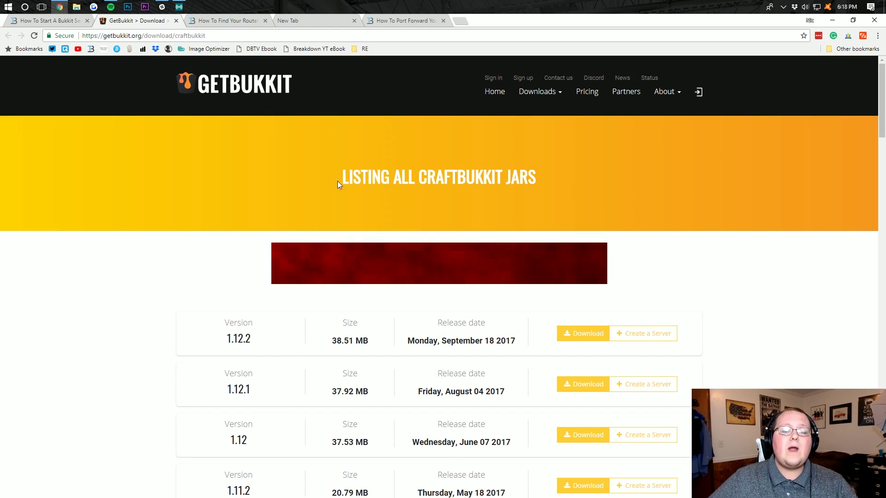
Download craftbukkit-1.12.2.jar from the 1.12.2 row and keep the file despite the warning
scroll(288, 246, "down", 2)
scroll(288, 246, "down", 1)
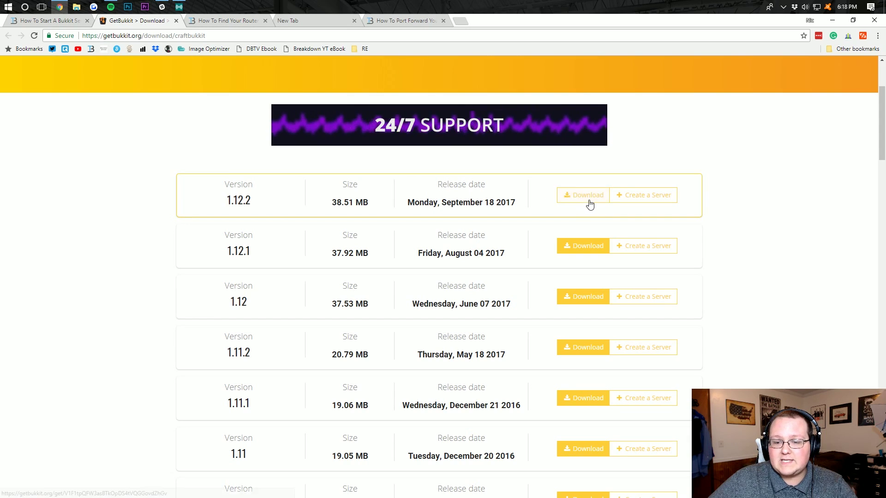
left_click(574, 197)
scroll(387, 173, "down", 4)
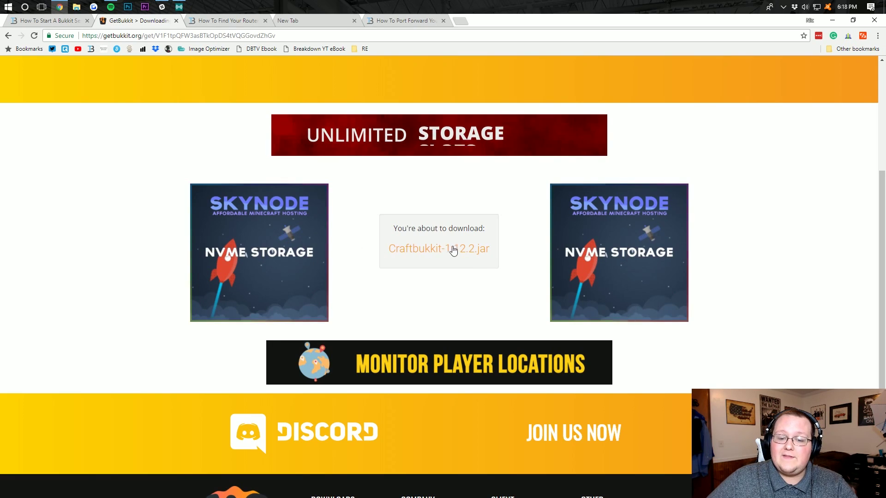
left_click(431, 251)
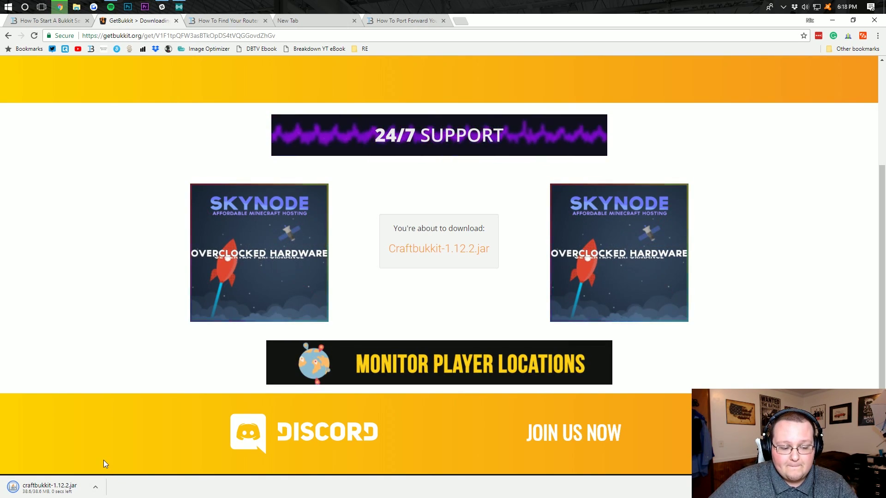
left_click(160, 487)
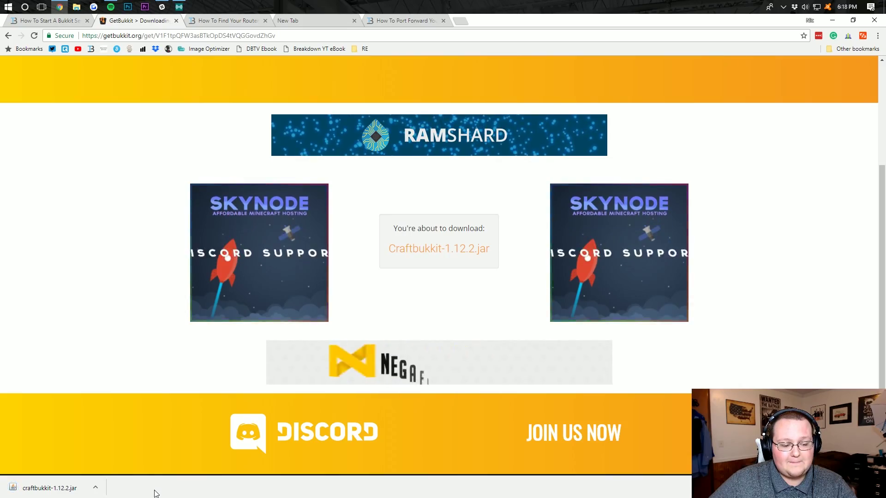
Minimize Chrome and move the craftbukkit jar from the desktop into the Downloads folder
left_click(831, 20)
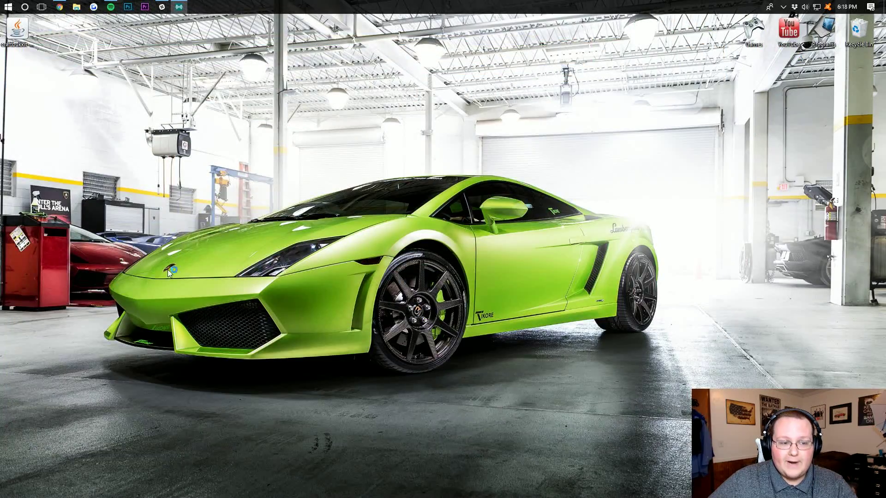
left_click_drag(14, 51, 446, 90)
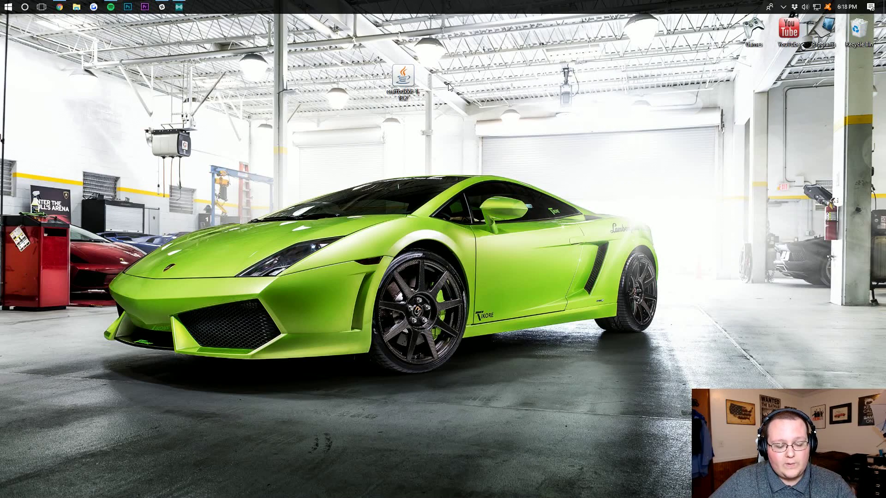
key("super+r")
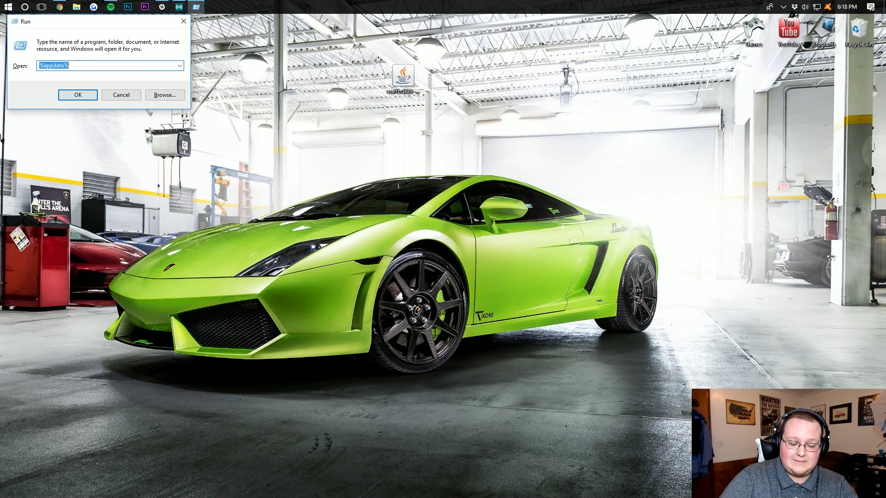
type("downloads")
key("Return")
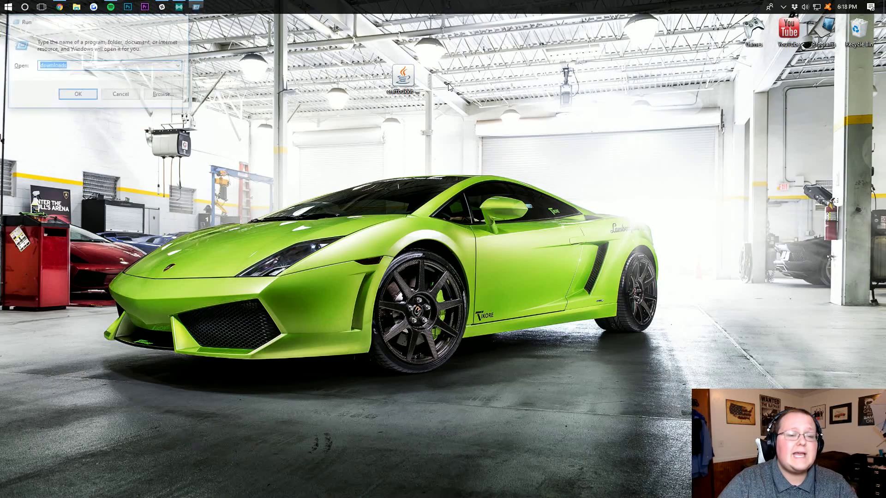
mouse_move(406, 81)
left_mouse_down()
mouse_move(398, 222)
mouse_move(406, 223)
mouse_move(342, 200)
mouse_move(441, 239)
mouse_move(402, 83)
left_mouse_up()
left_click(679, 116)
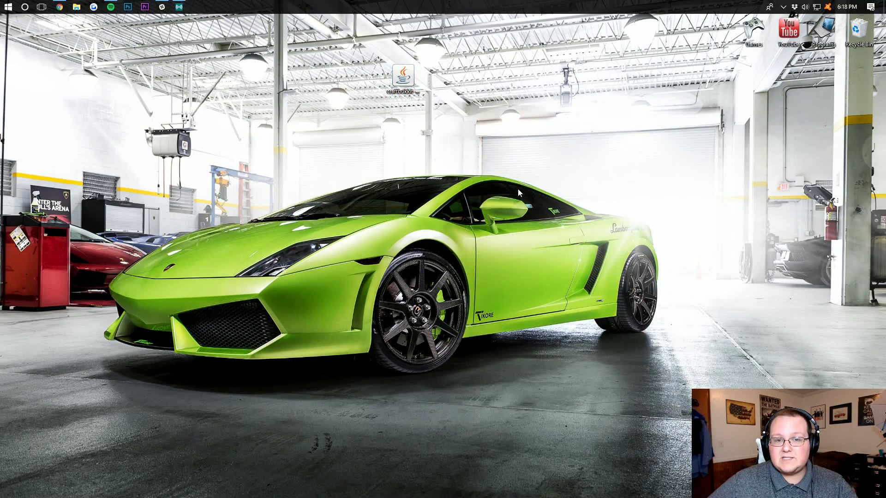
Make a 'Bukkit Server' folder on the desktop and move craftbukkit-1.12.2.jar into it
right_click(456, 77)
mouse_move(510, 170)
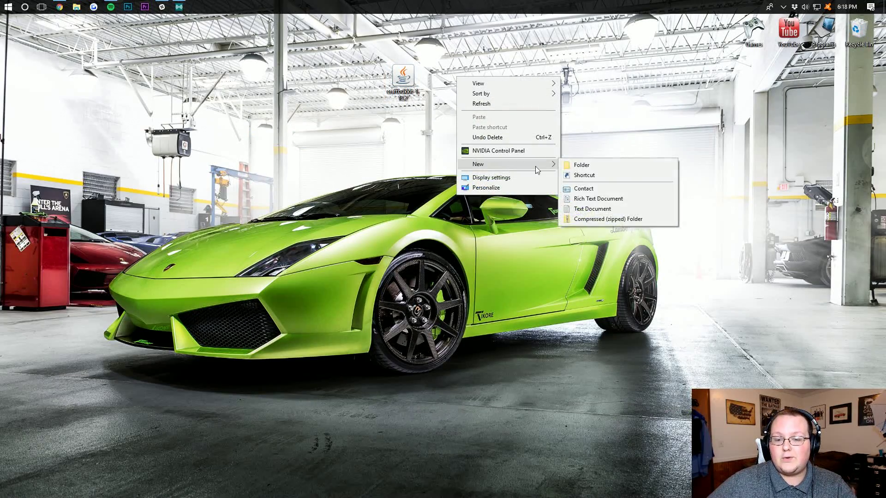
left_click(579, 164)
type("Bukkit Server")
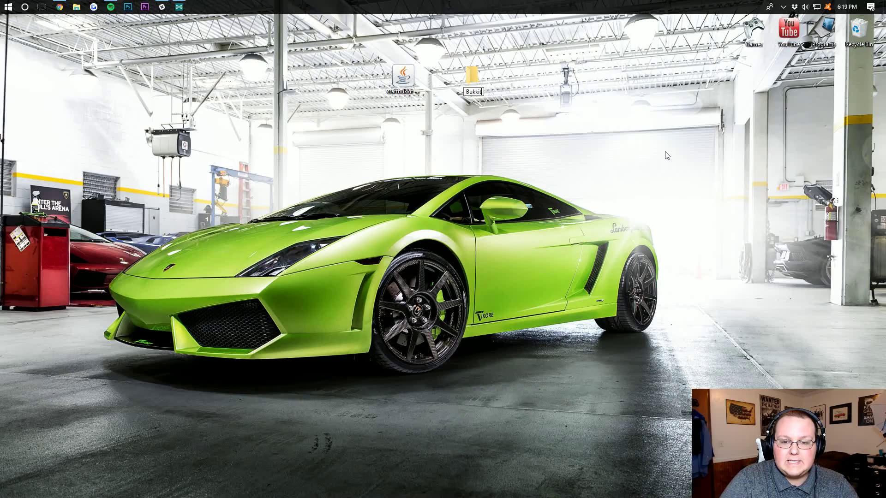
key("Return")
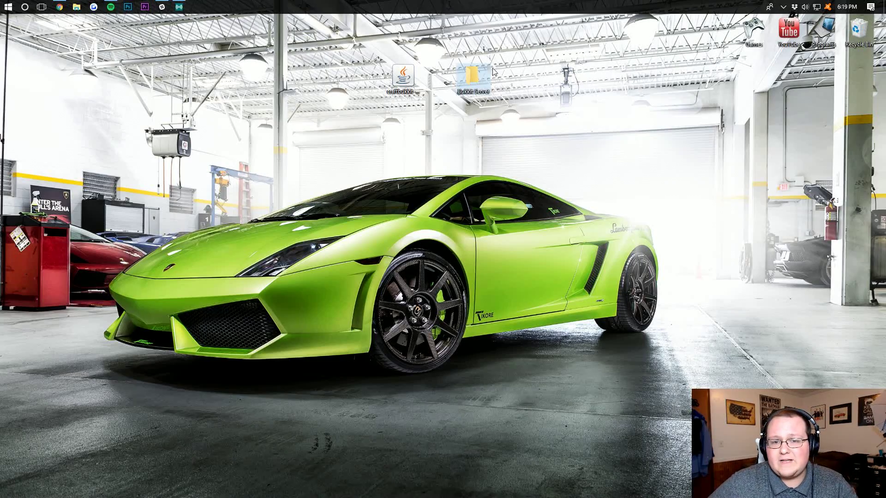
double_click(475, 83)
left_click_drag(405, 77, 531, 212)
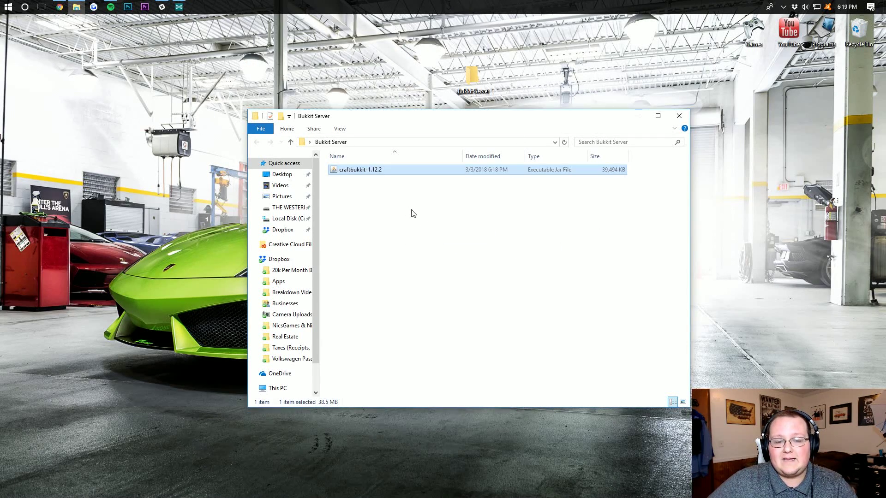
Run craftbukkit-1.12.2.jar once to generate the logs folder, eula and server properties files
double_click(369, 170)
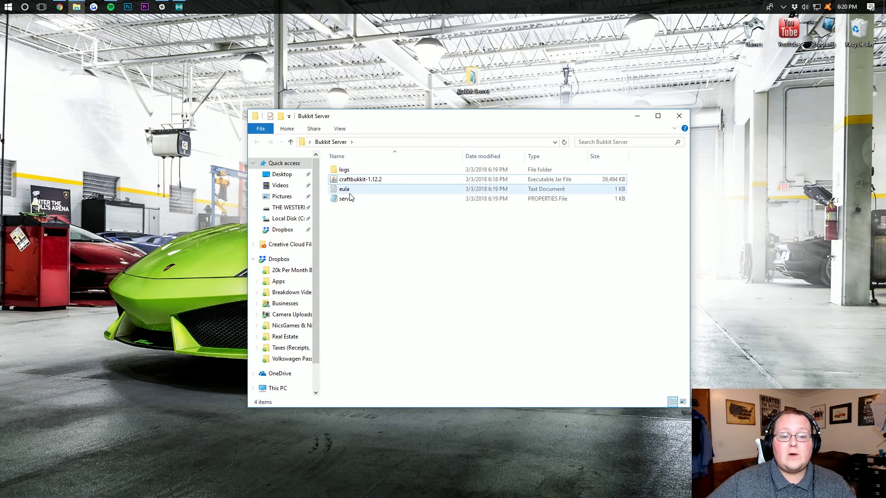
Open the eula file and change eula=false to eula=true
double_click(367, 191)
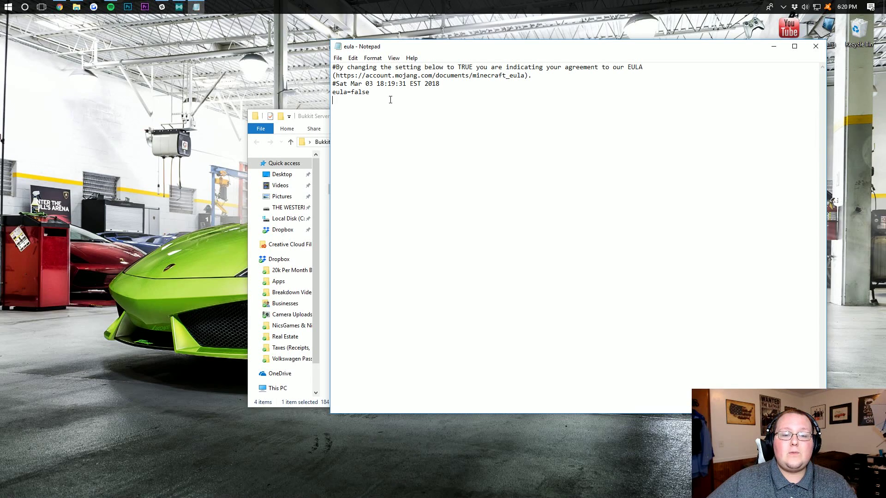
left_click_drag(336, 79, 524, 75)
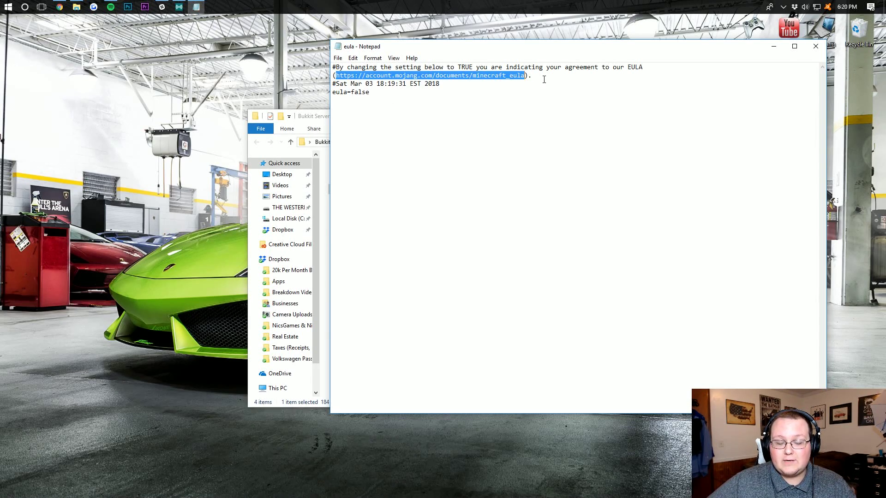
left_click(392, 101)
double_click(360, 92)
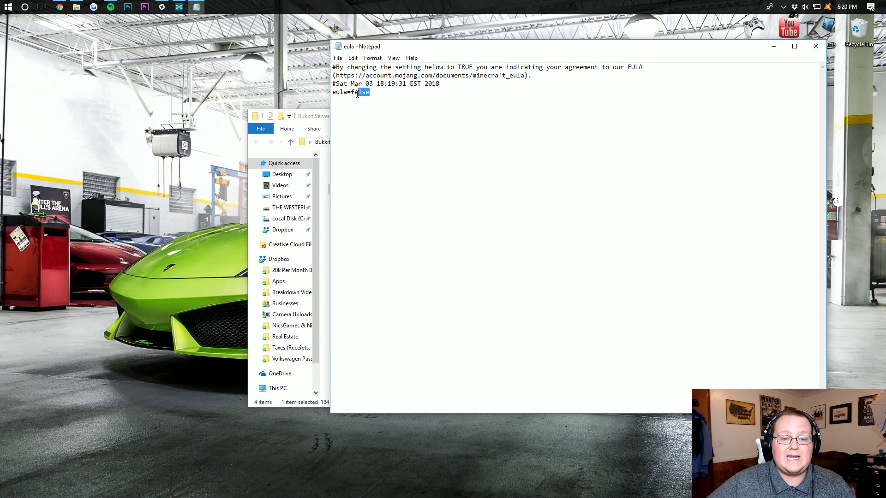
left_click(355, 92)
double_click(359, 92)
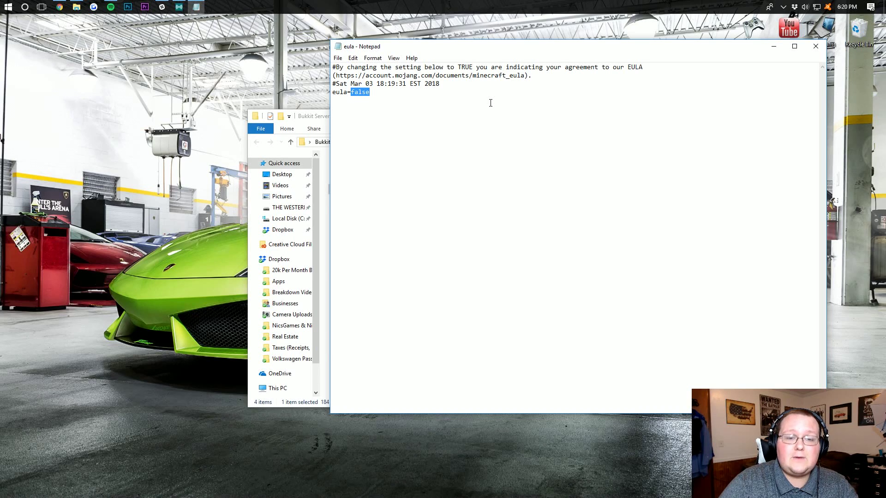
type("true")
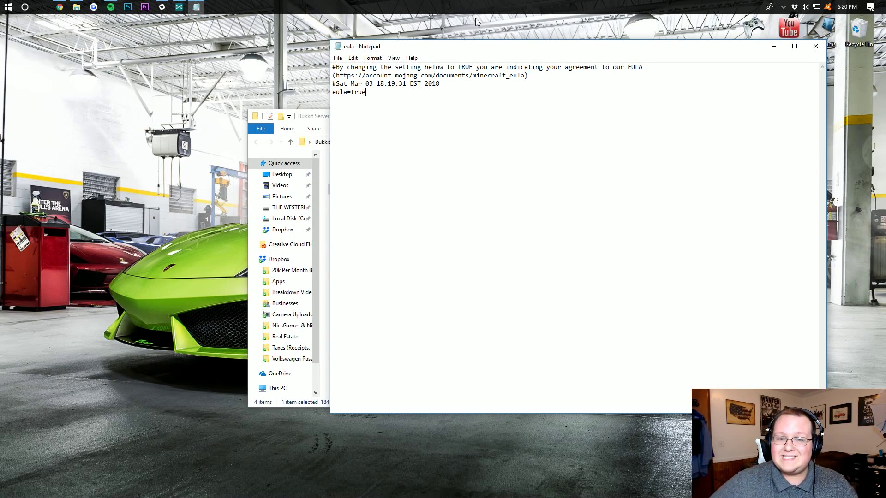
Save the edited eula file and close Notepad
key("ctrl+a")
left_click(342, 64)
left_click(338, 58)
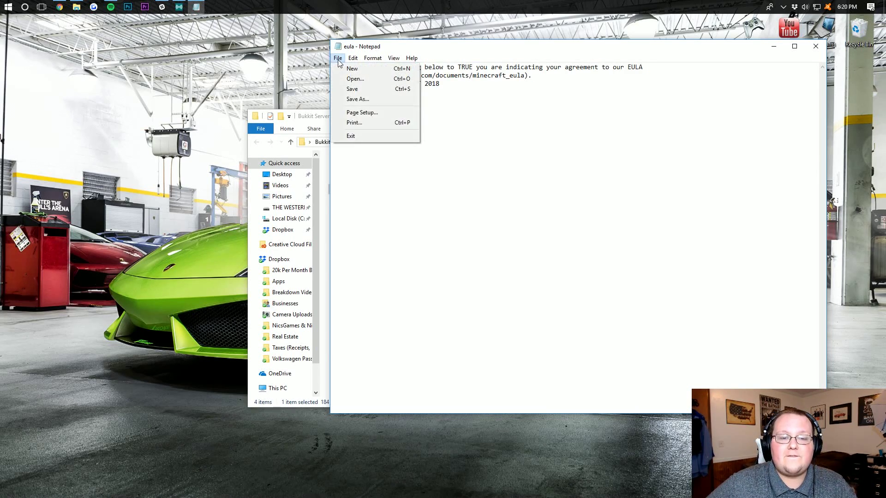
left_click(353, 89)
left_click(815, 46)
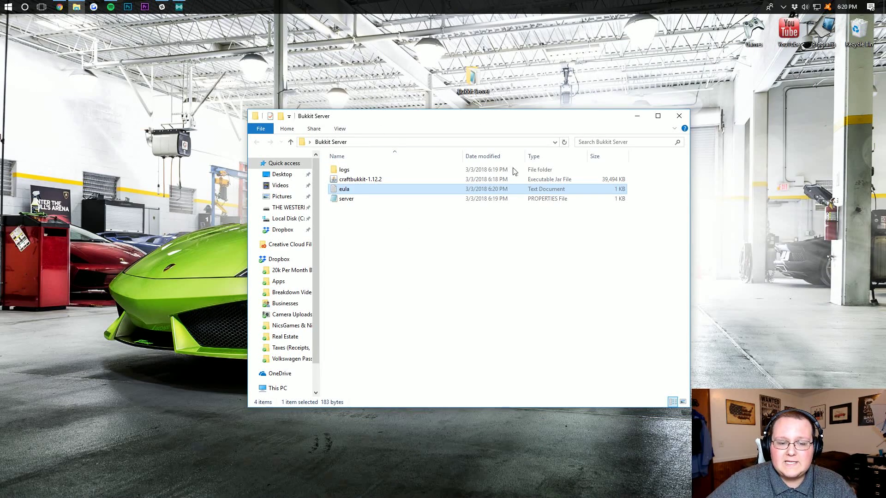
Launch craftbukkit-1.12.2.jar again to generate the worlds, plugins folder and bukkit.yml files
double_click(406, 181)
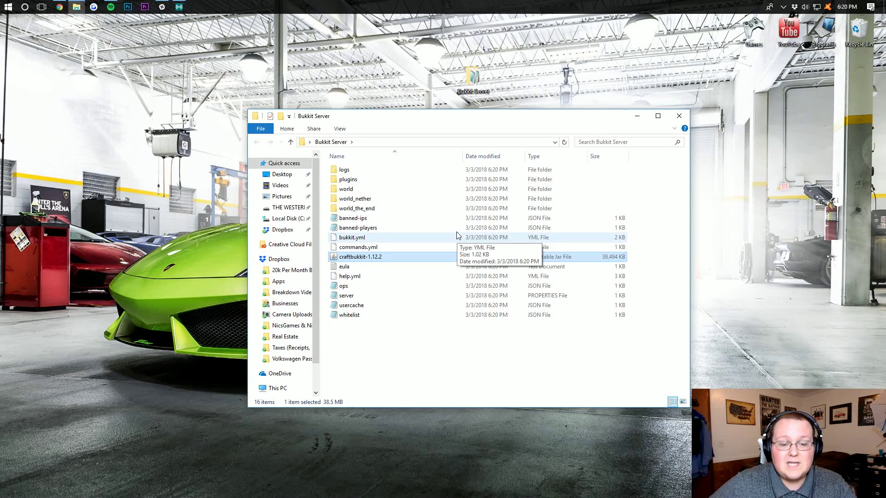
End the Java(TM) Platform SE binary task in Task Manager to stop the server
right_click(374, 11)
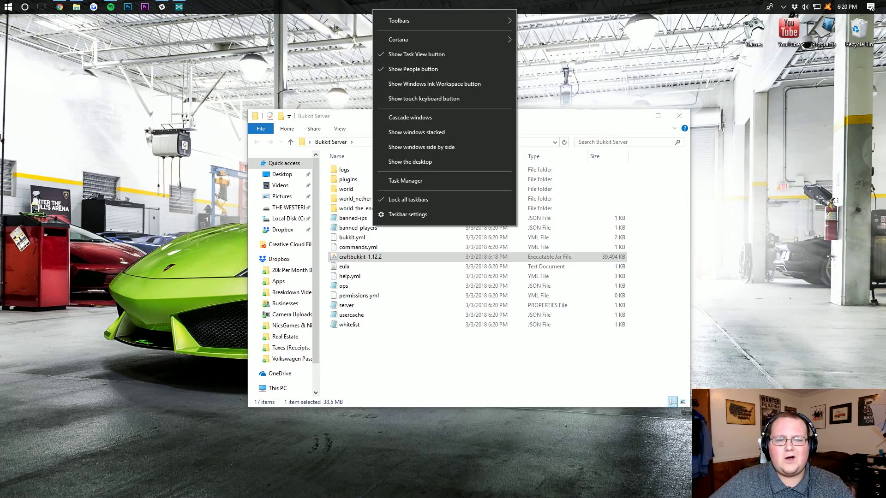
left_click(452, 181)
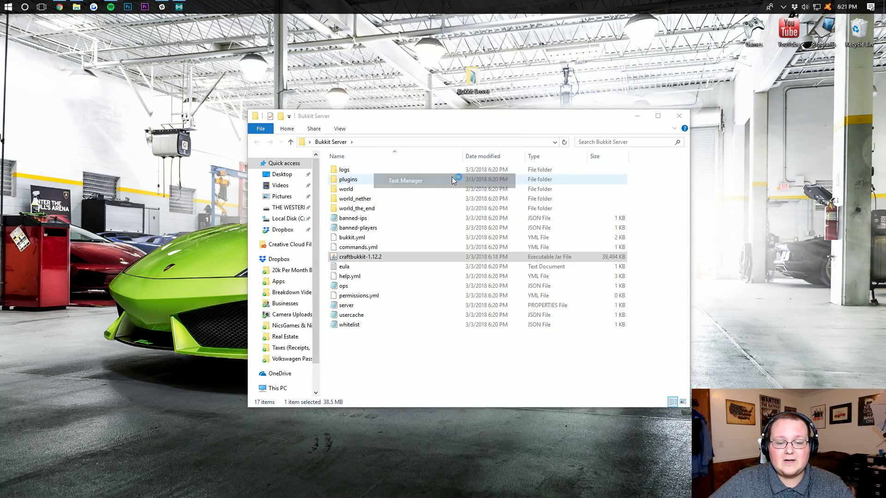
left_click_drag(119, 35, 400, 62)
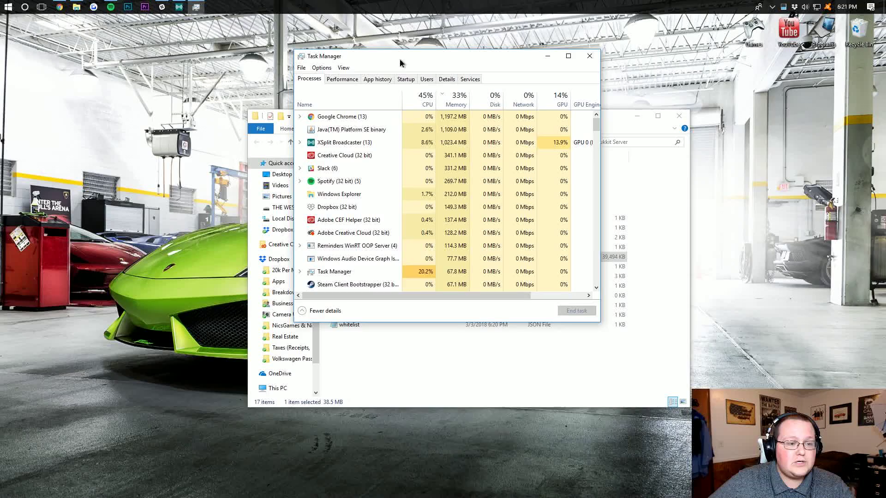
left_click(401, 130)
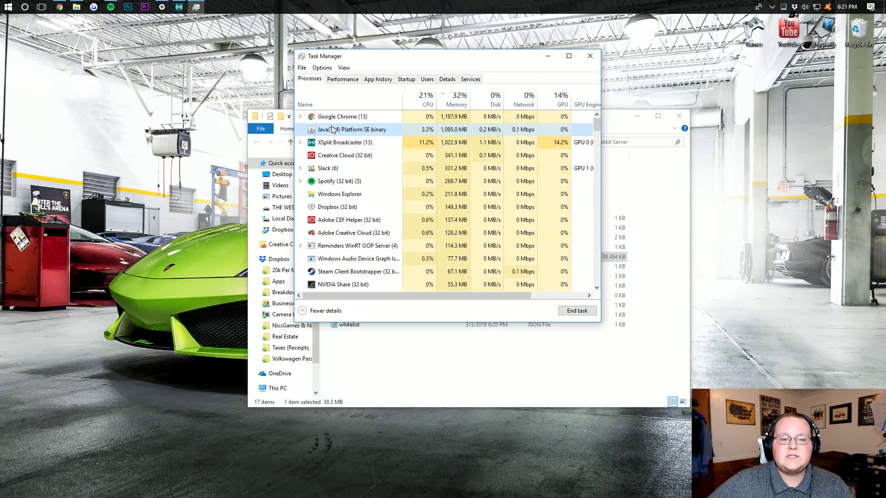
right_click(361, 133)
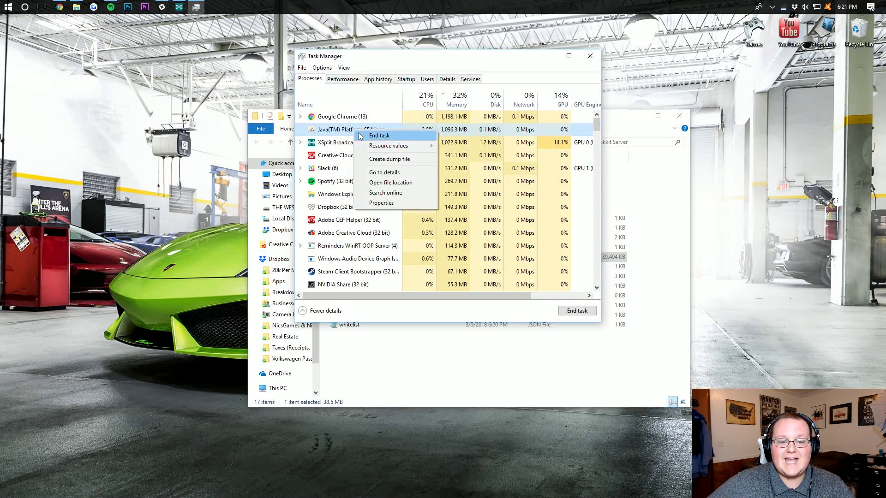
left_click(360, 134)
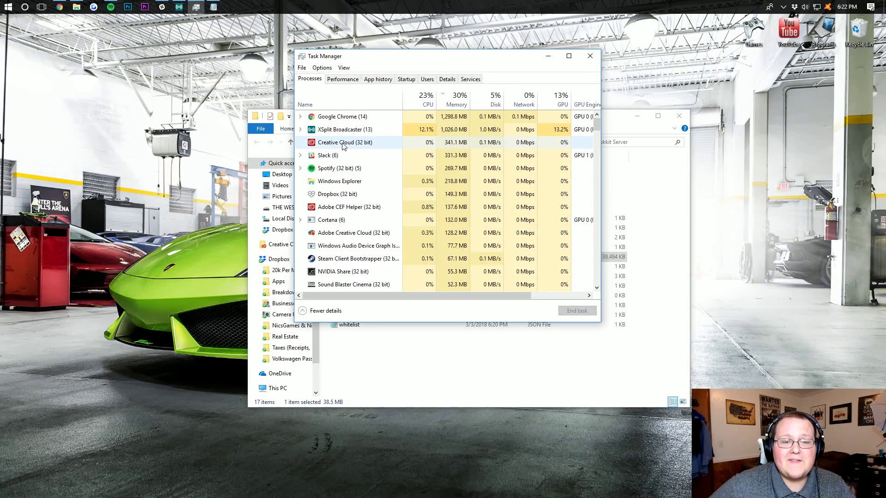
Close Task Manager and add an empty 'New Text Document' to the Bukkit Server folder
left_click(590, 56)
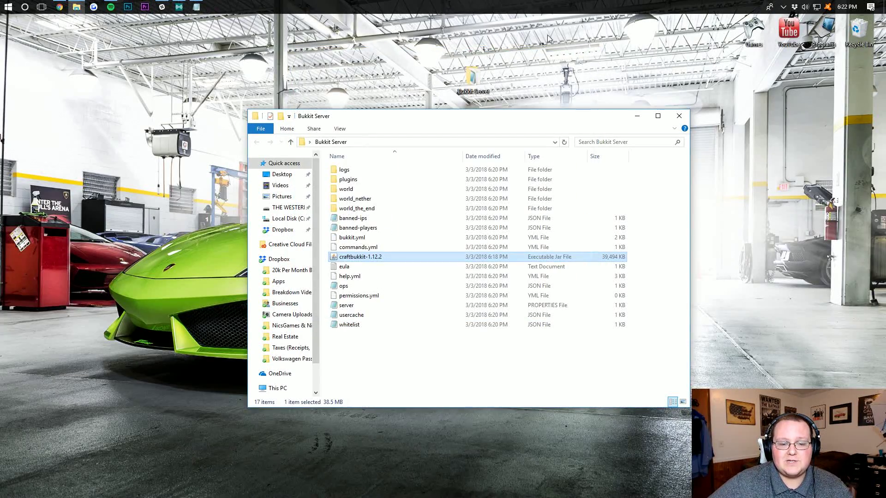
left_click(353, 367)
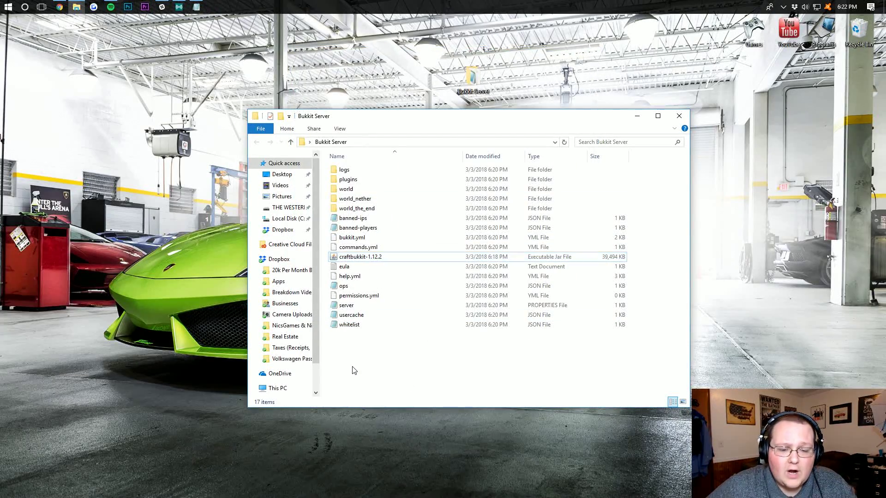
right_click(375, 355)
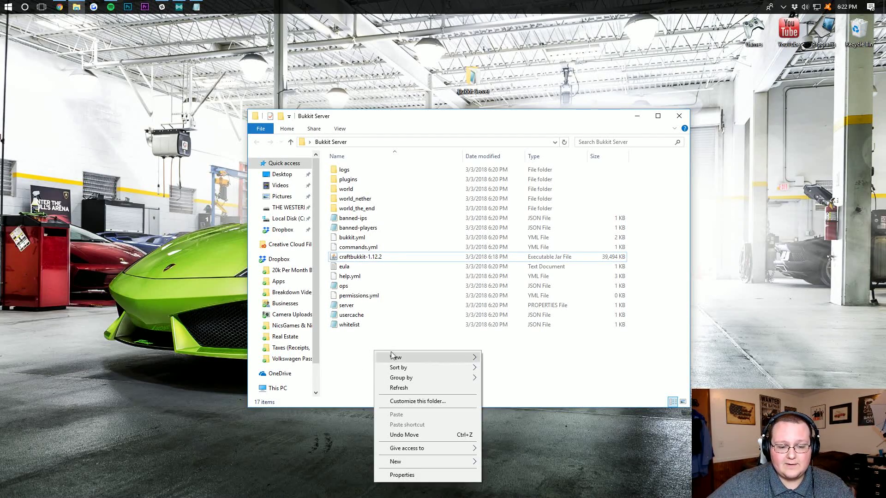
mouse_move(423, 461)
left_click(497, 451)
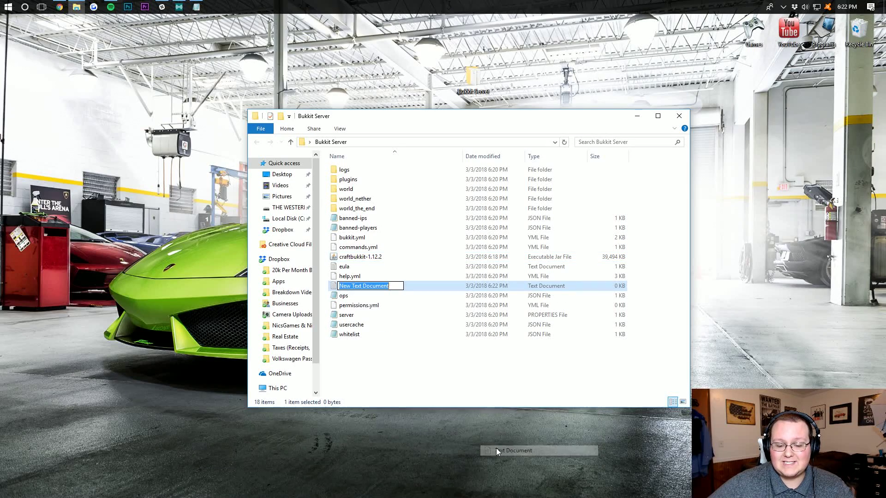
left_click(360, 306)
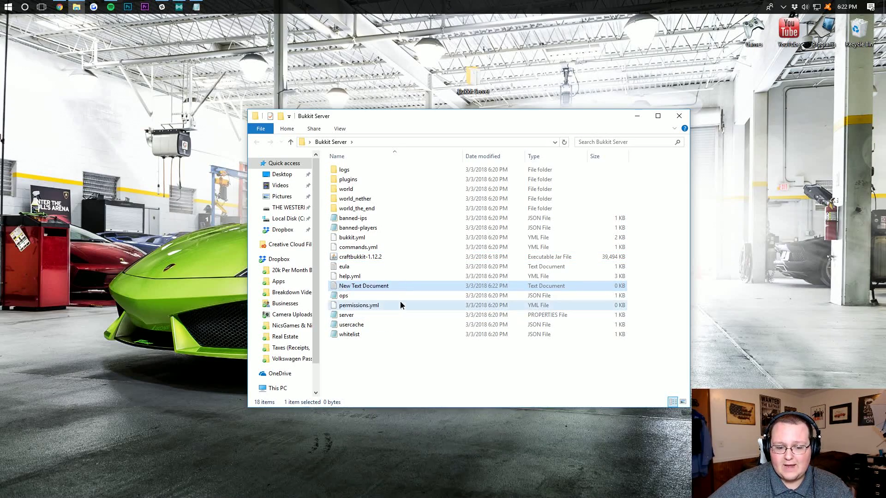
Open New Text Document and paste the launch script into the untitled Notepad notes
double_click(364, 286)
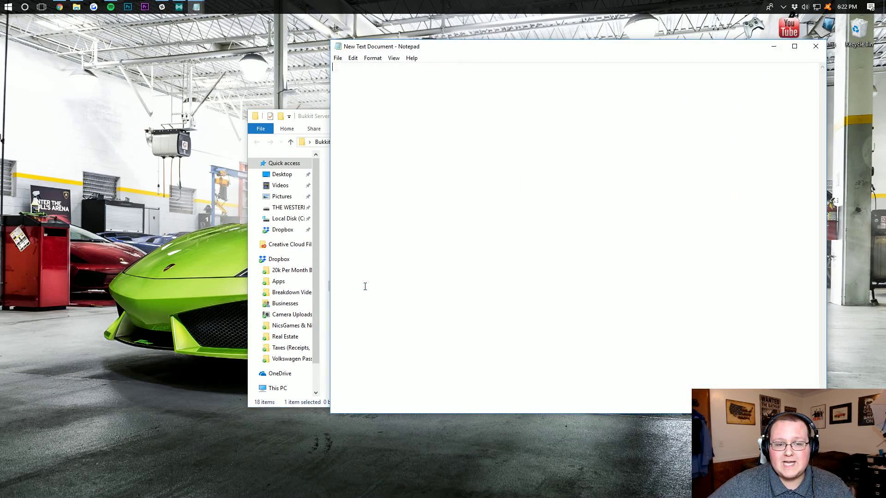
mouse_move(200, 4)
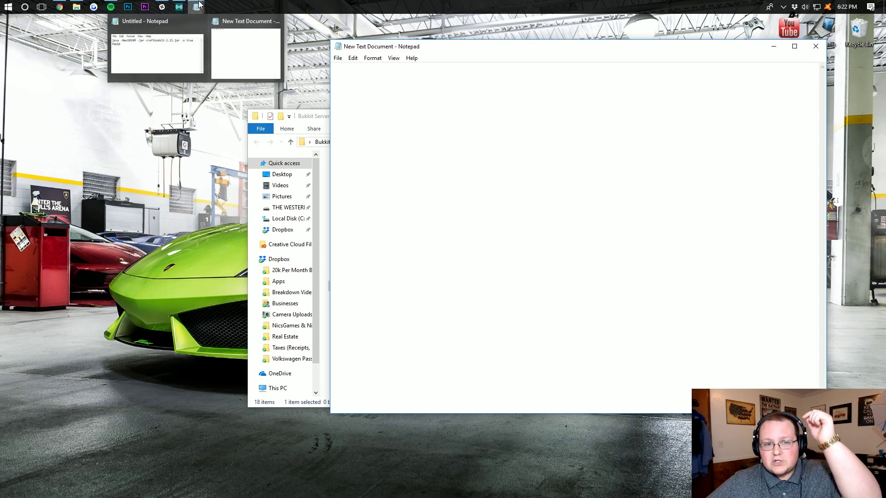
left_click(181, 43)
key("ctrl+a")
type("java -Xmx1024M -jar craftbukkit-1.12.2.jar -o true PAUSE")
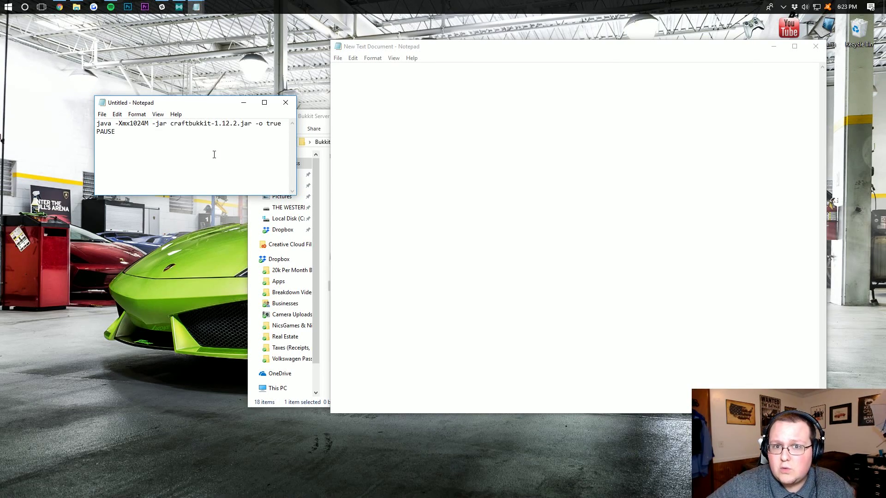
left_click_drag(224, 124, 238, 124)
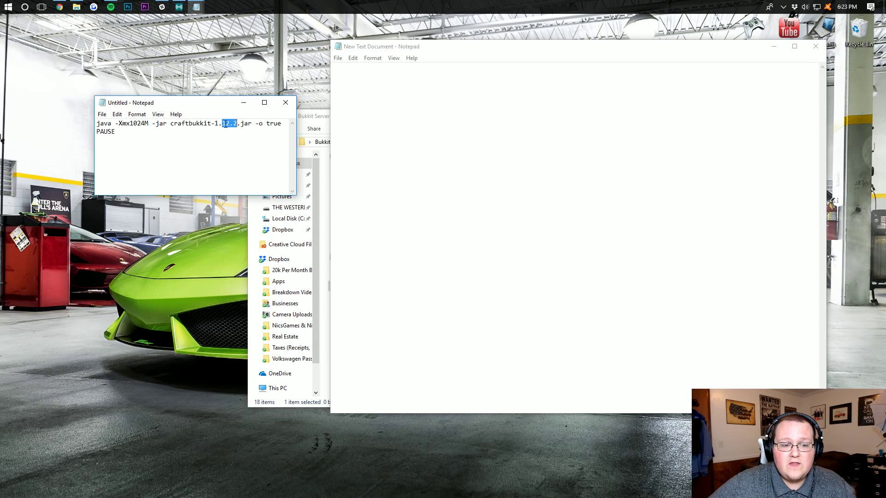
left_click(217, 123)
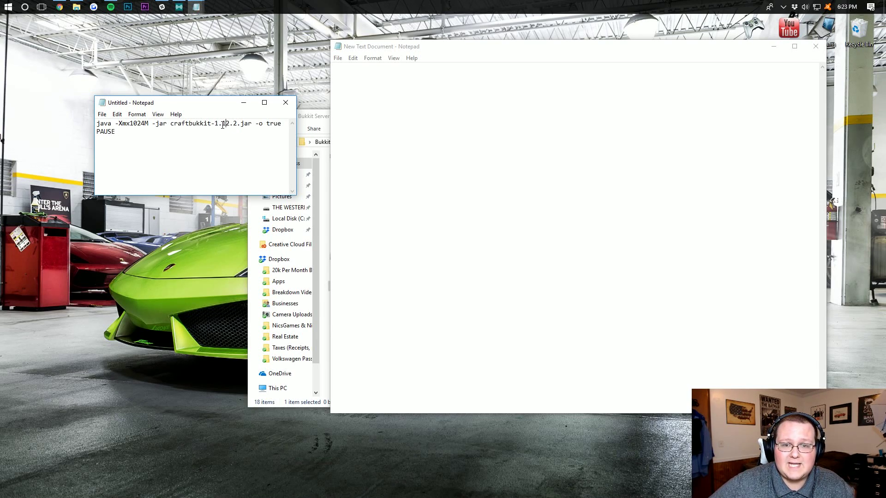
Check the jar version in the server folder and correct the script to craftbukkit-1.12.2.jar
left_click(245, 222)
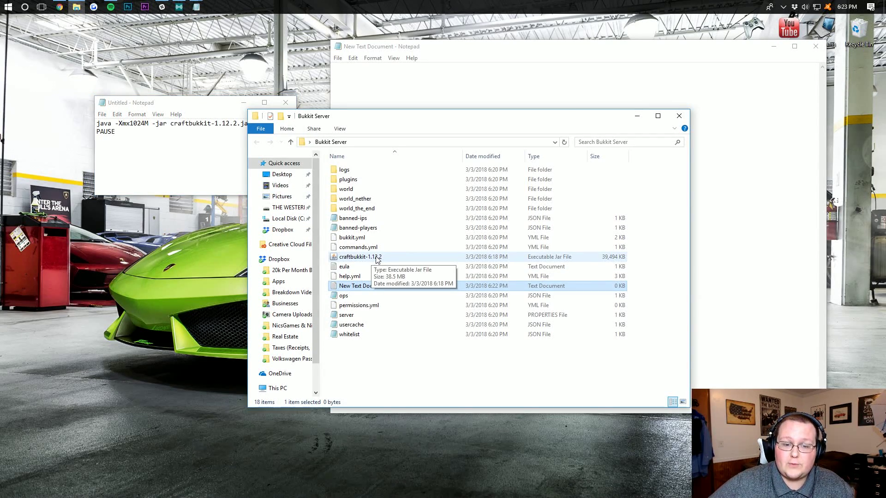
left_click(224, 132)
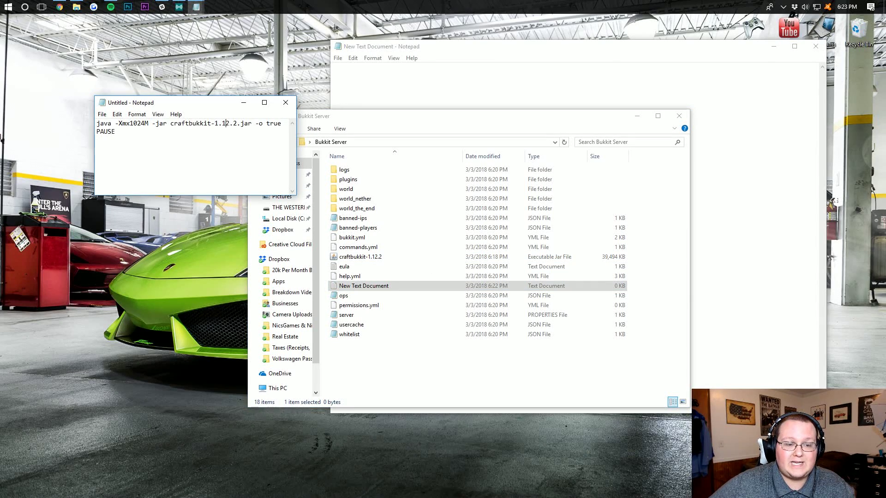
type("3")
left_click_drag(231, 127, 226, 128)
type("322")
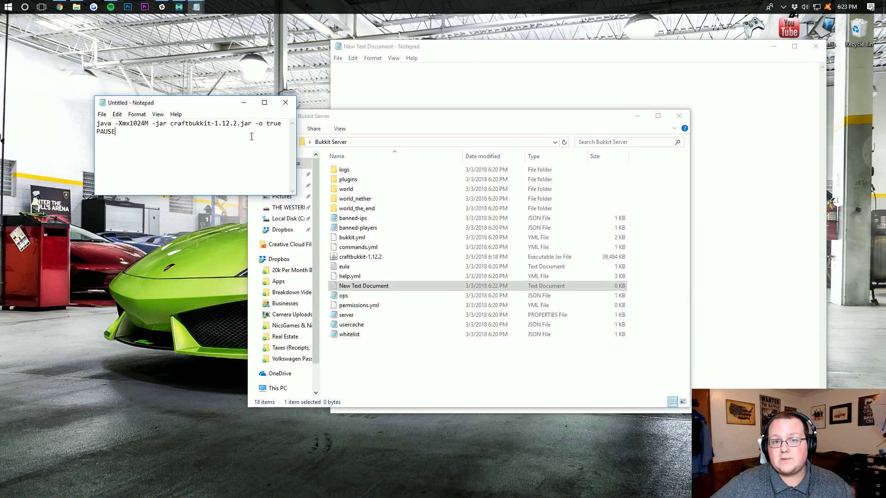
Put 'java -Xmx1024M -jar craftbukkit-1.12.2.jar -o true' plus PAUSE into New Text Document
key("ctrl+a")
key("ctrl+c")
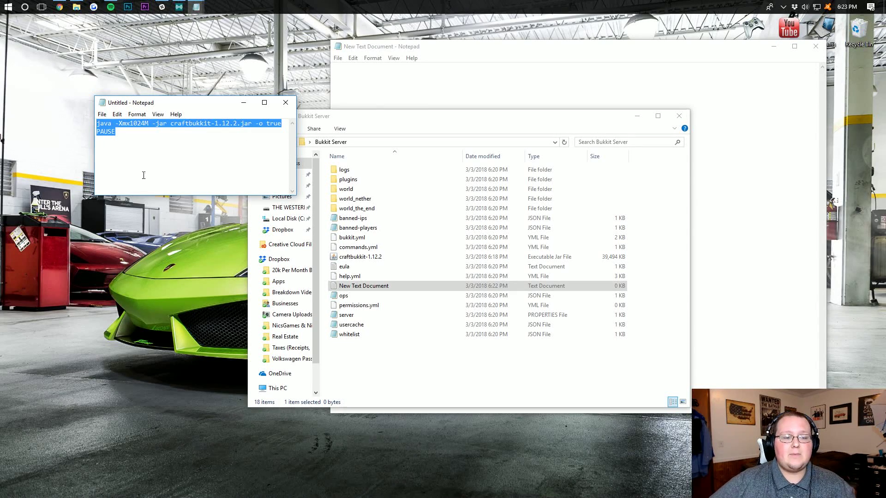
left_click(356, 85)
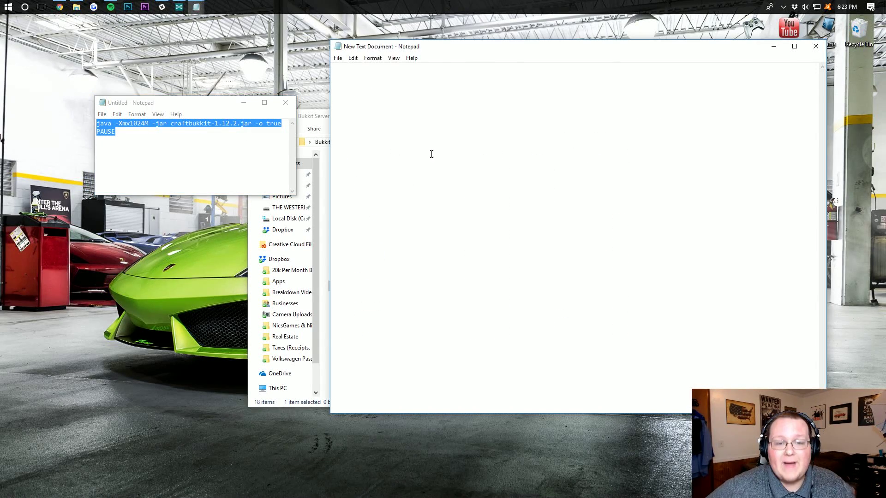
key("ctrl+v")
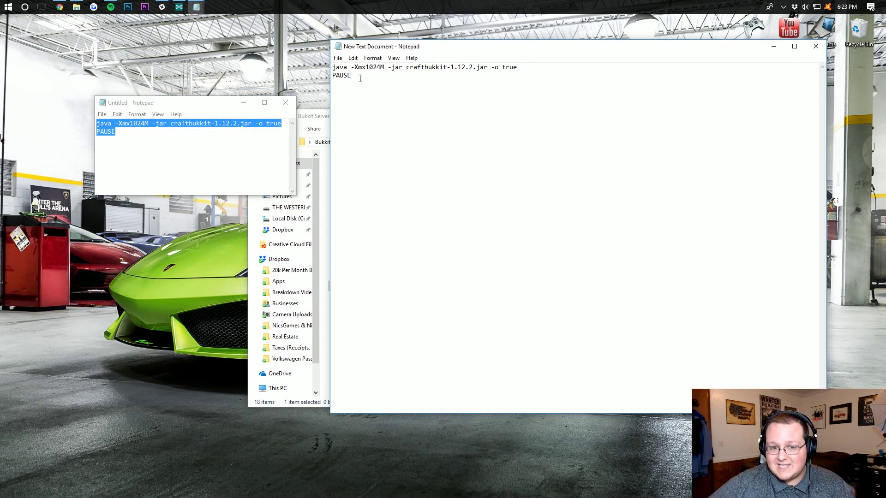
Save the script as run.bat with the file type set to All Files
left_click(338, 58)
left_click(353, 86)
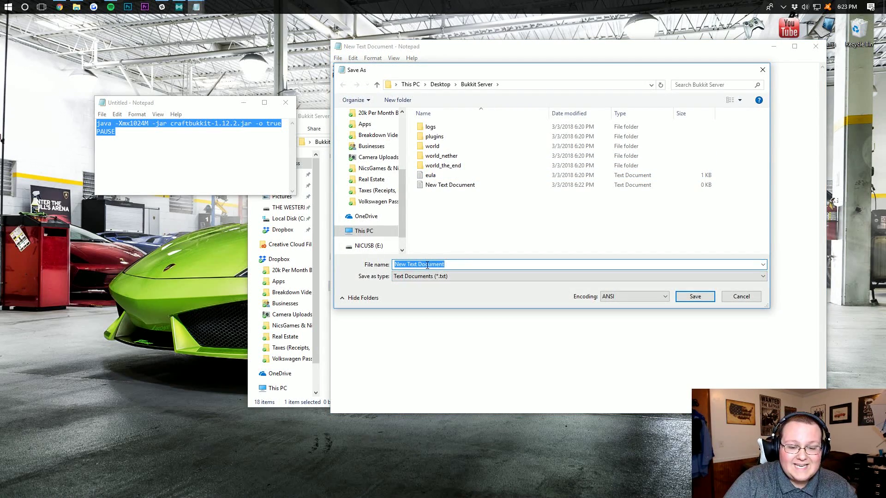
type("run.bat")
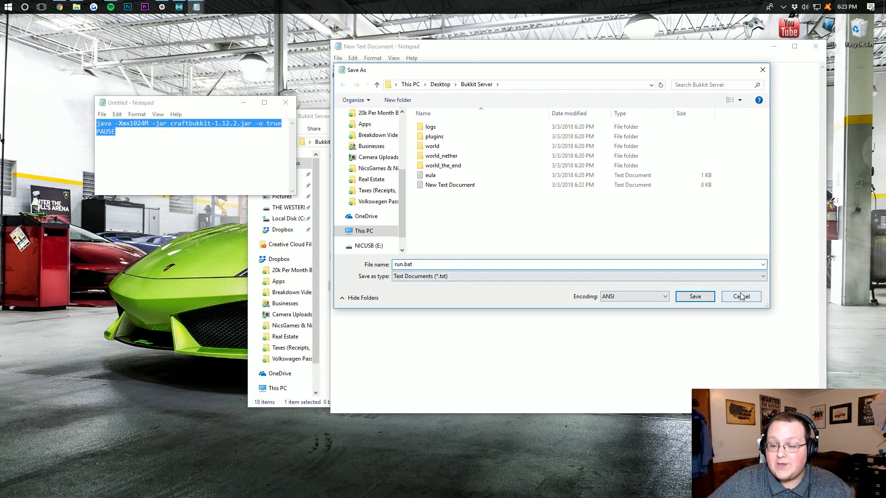
left_click(395, 276)
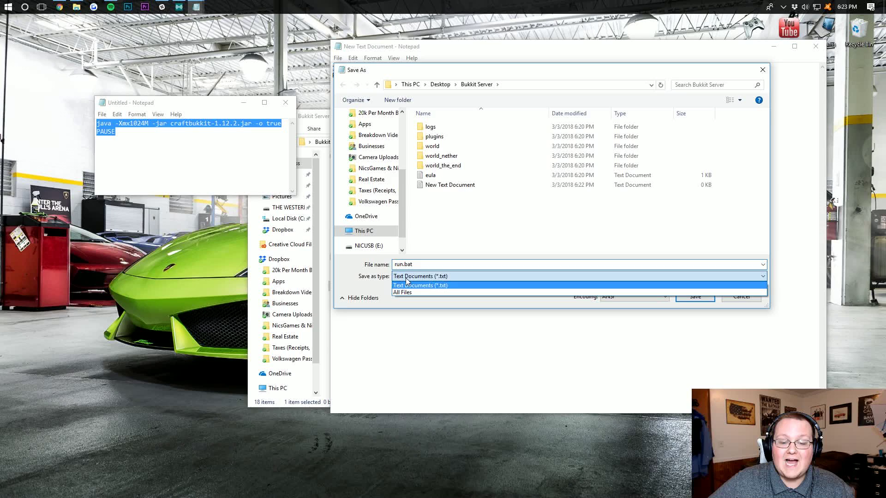
left_click(402, 290)
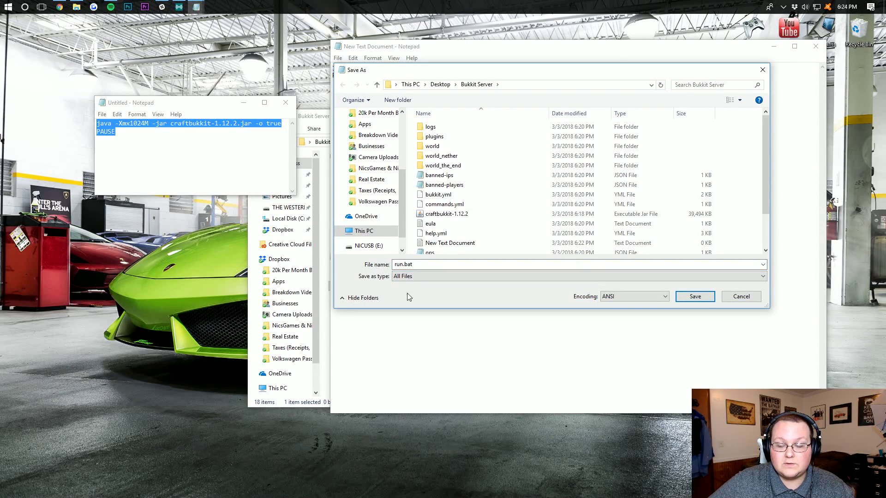
left_click(695, 297)
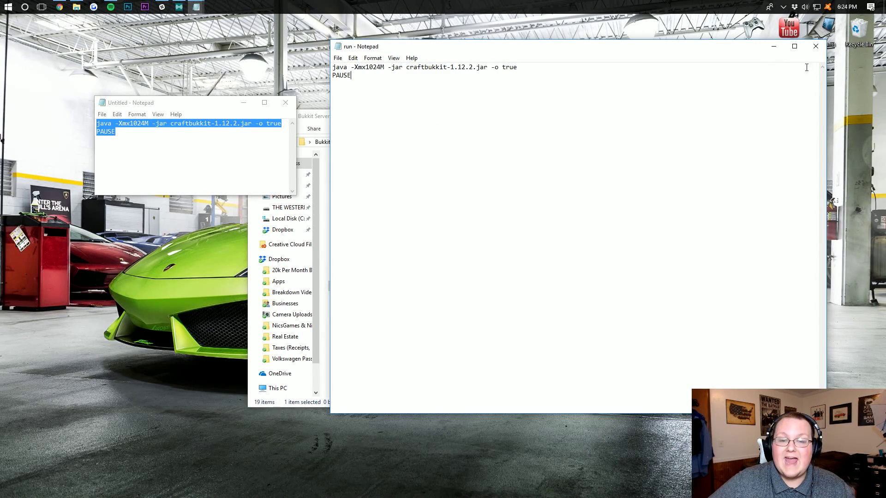
Close both Notepad windows and delete the leftover New Text Document
left_click(815, 46)
left_click(294, 99)
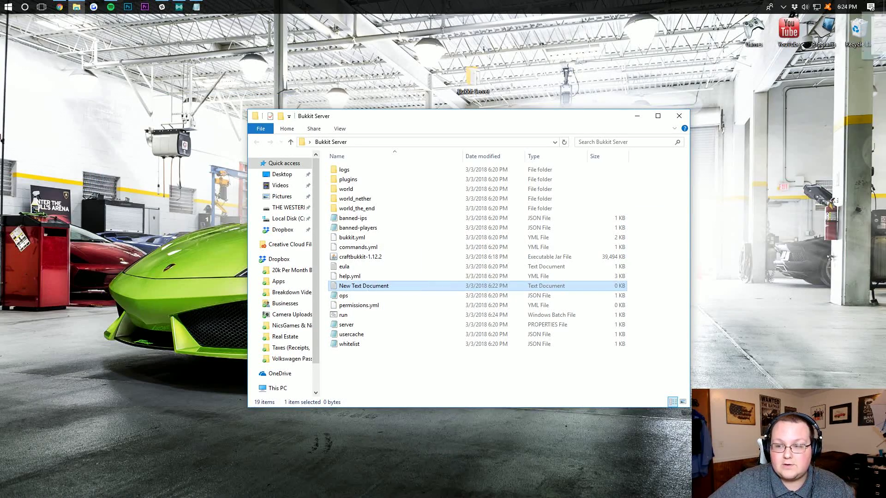
key("Delete")
left_click(392, 305)
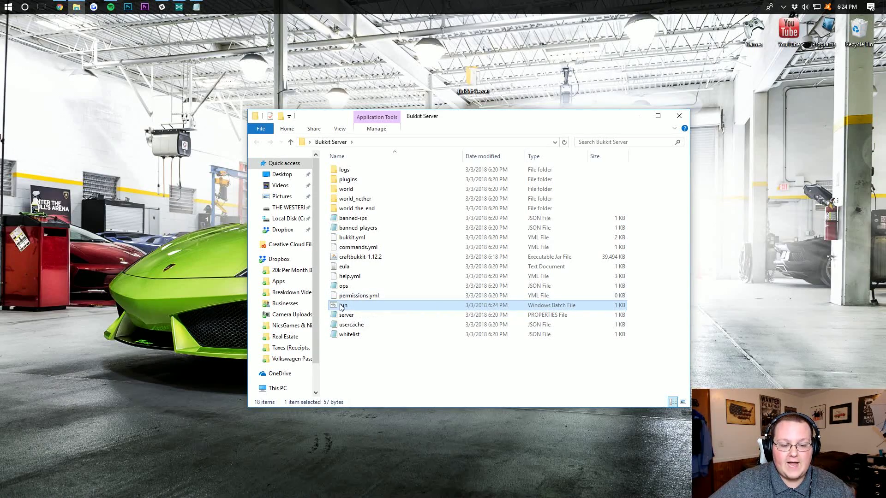
Start the server with run.bat, let it load, then enter stop and close the console
double_click(355, 305)
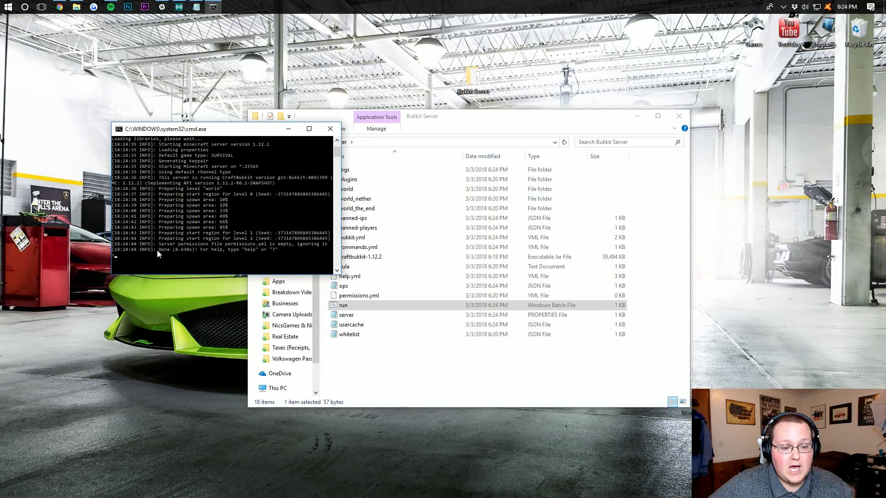
left_click_drag(199, 134, 109, 52)
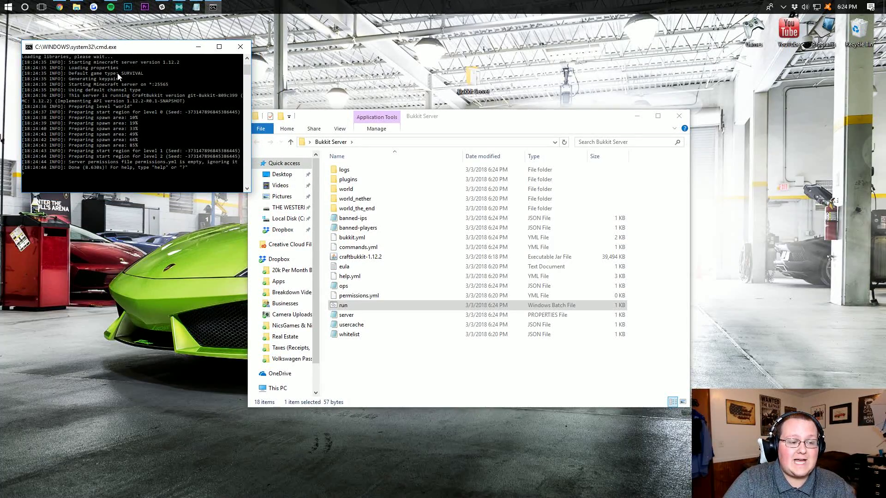
type("stop")
key("Return")
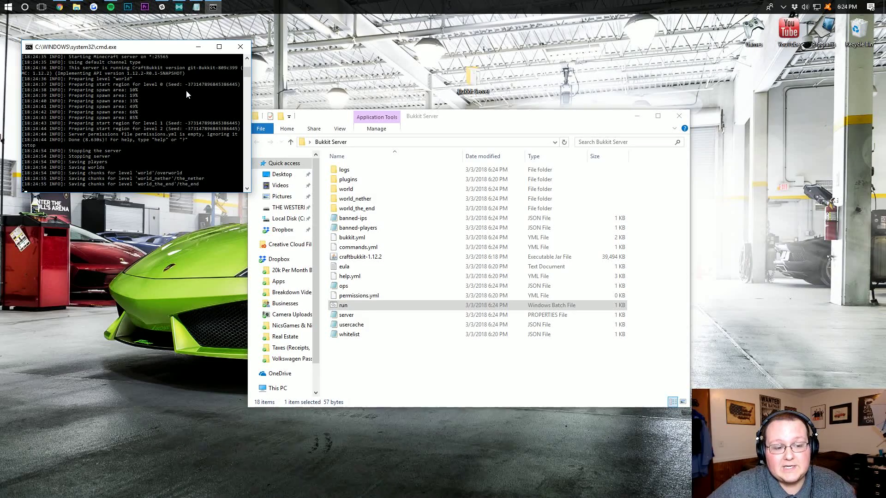
key("Return")
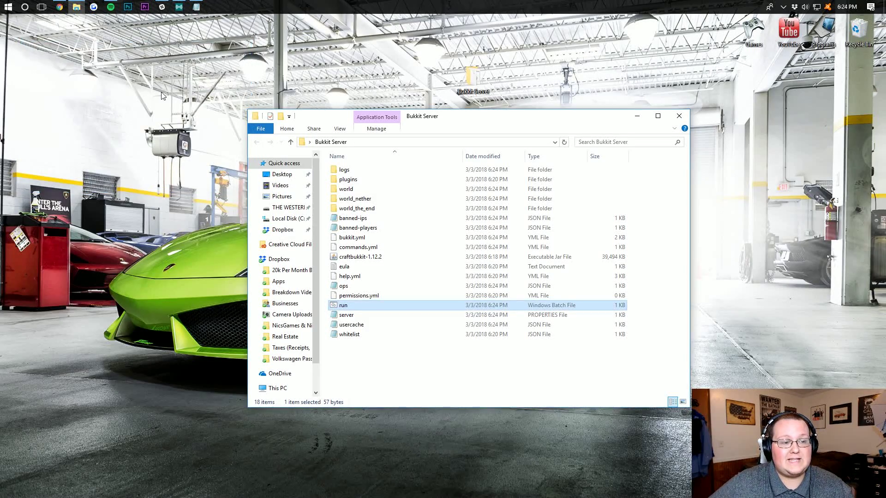
Open Command Prompt as administrator and run ipconfig, showing IPv4 192.168.1.181 and gateway 192.168.1.1
left_click(7, 10)
left_click(7, 11)
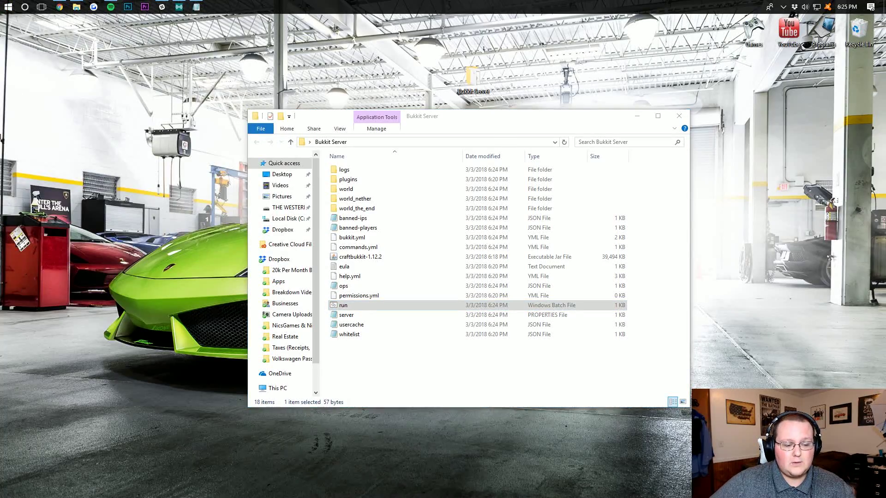
left_click(8, 7)
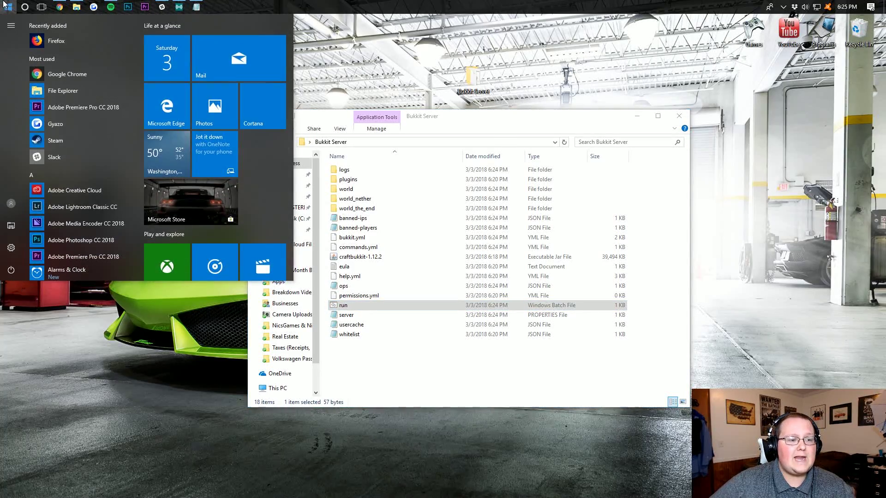
type("cmd")
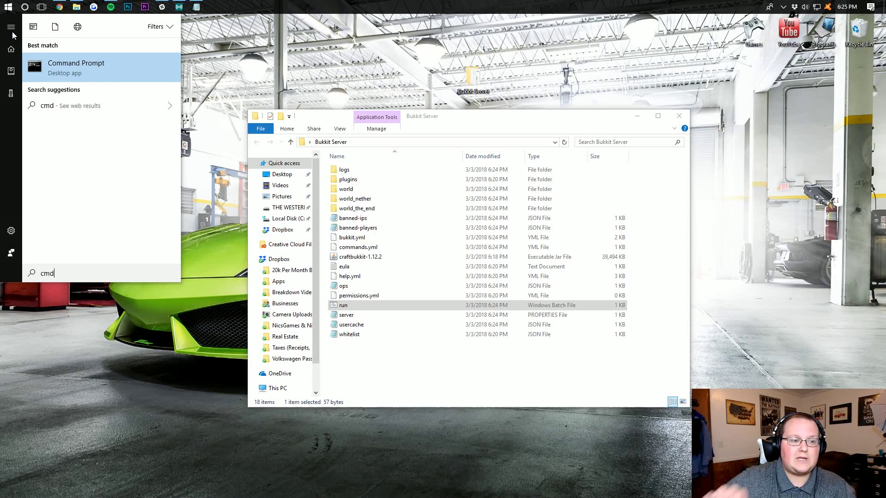
right_click(88, 65)
left_click(89, 76)
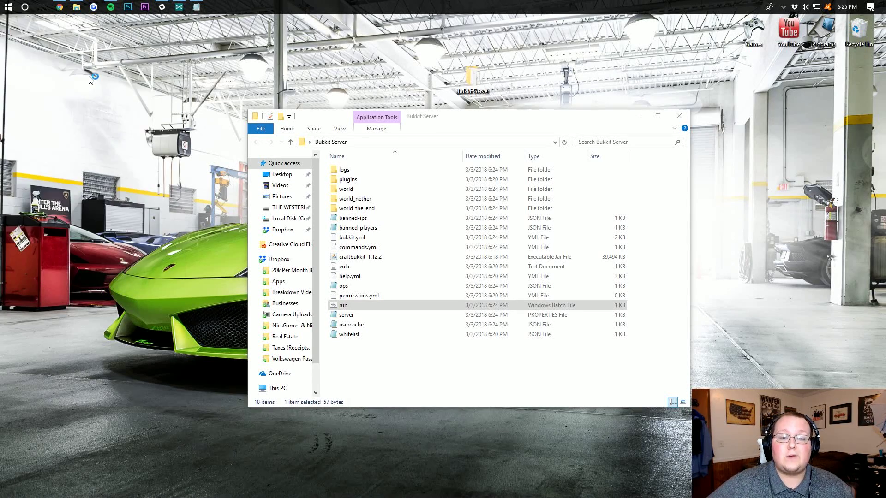
left_click_drag(91, 63, 73, 54)
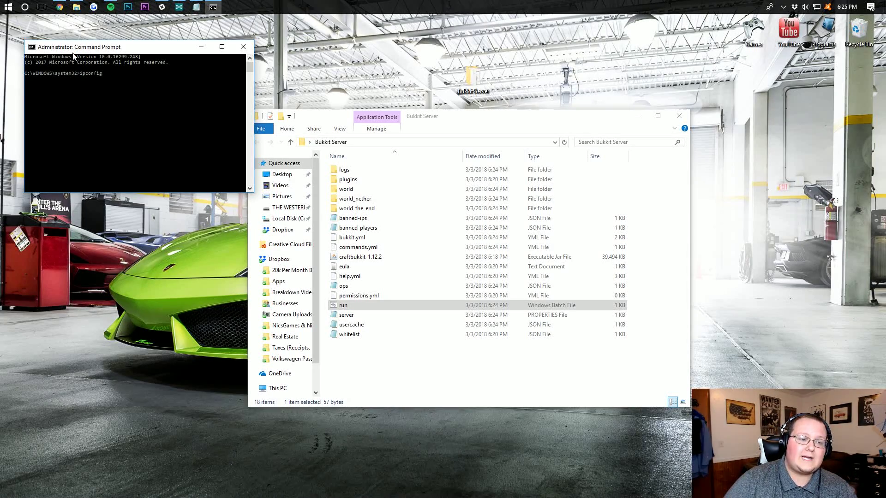
key("Return")
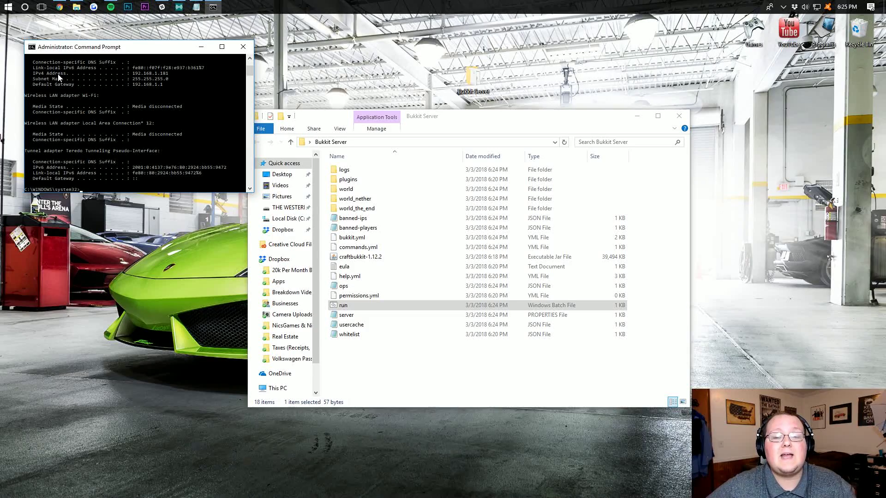
Open server.properties from the Bukkit Server folder in Notepad
left_click(424, 359)
left_click(339, 129)
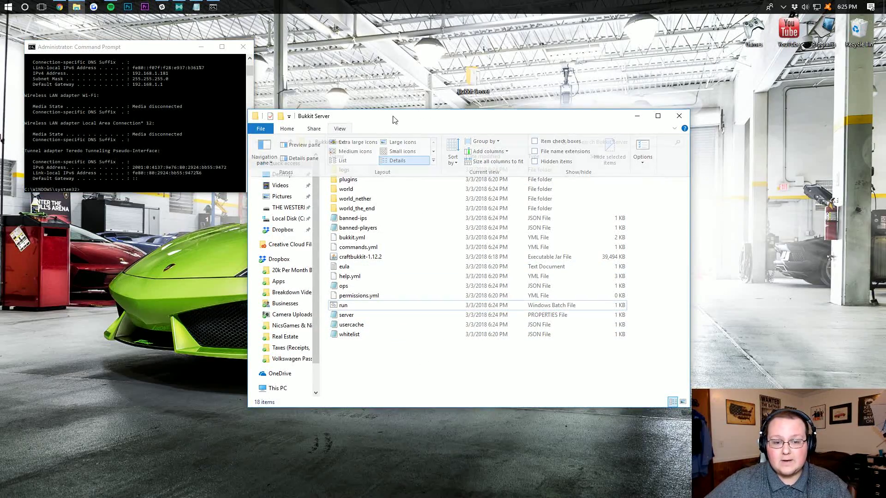
left_click(394, 119)
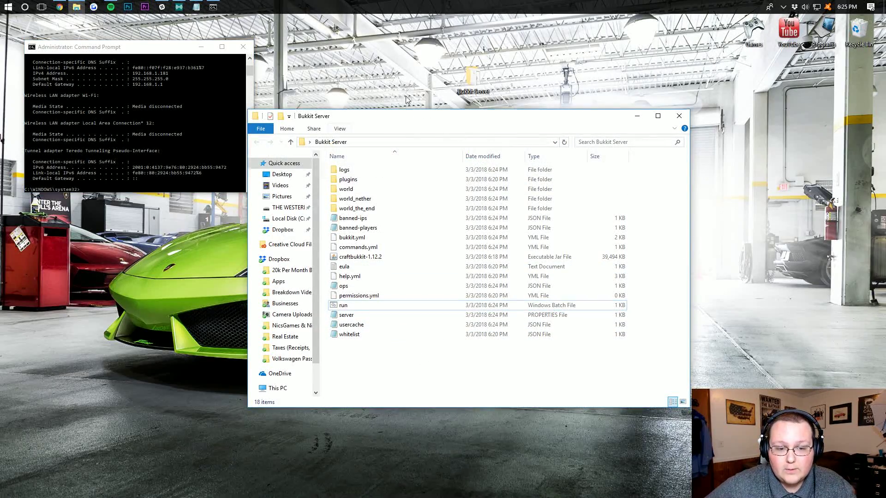
left_click(349, 316)
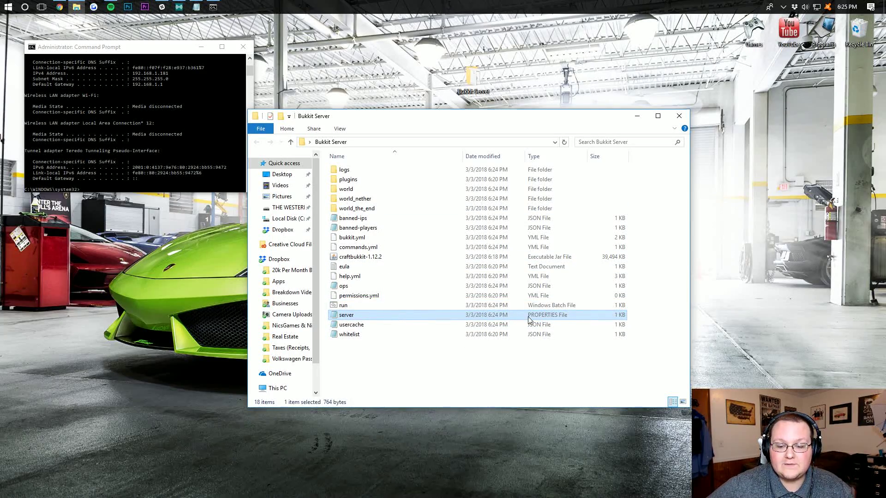
double_click(349, 318)
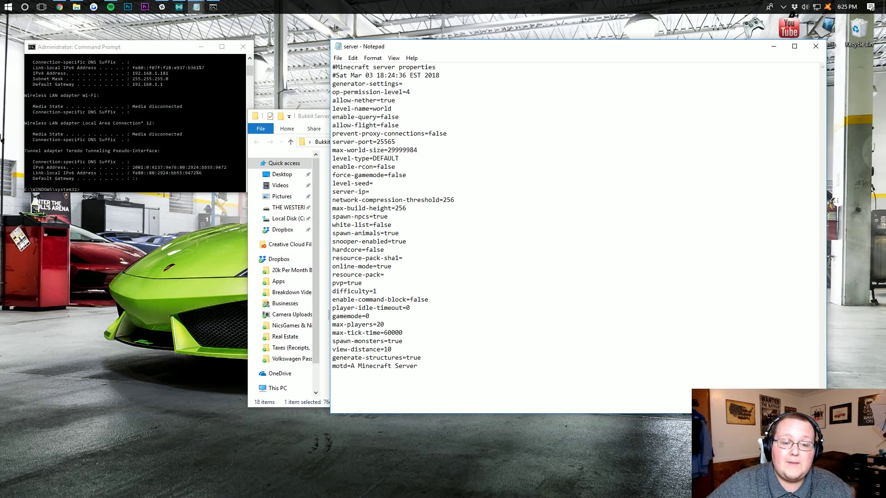
Set server-ip=192.168.1.181, save the file and close Notepad
left_click_drag(369, 192, 333, 192)
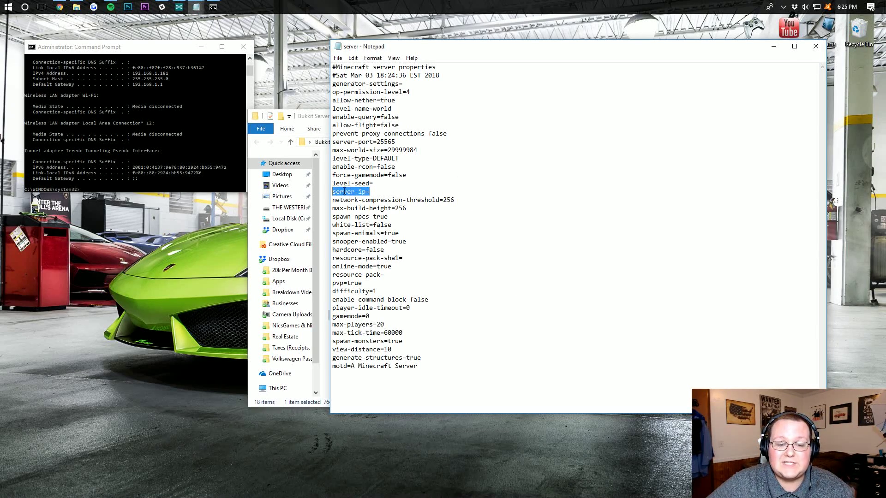
left_click(378, 191)
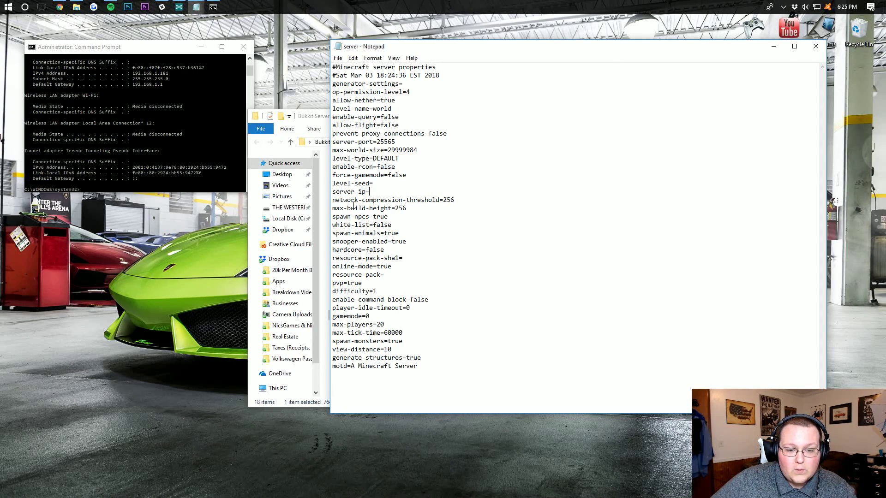
type("192.")
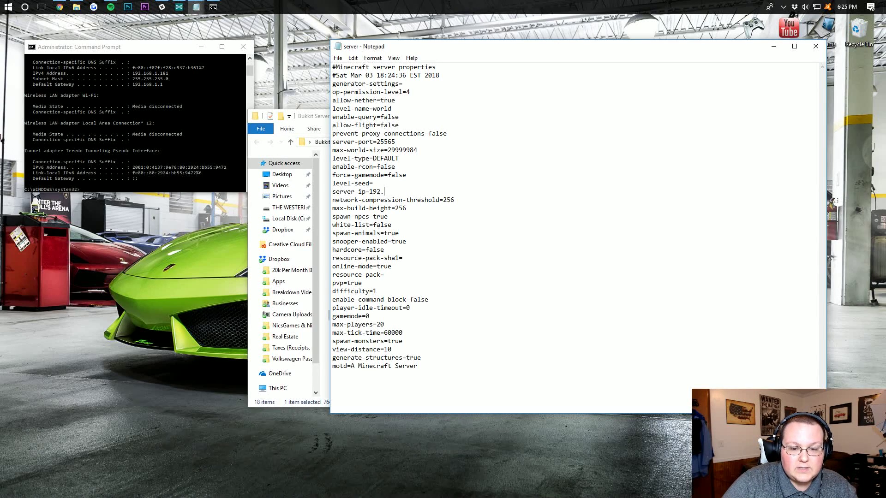
type("168.1.")
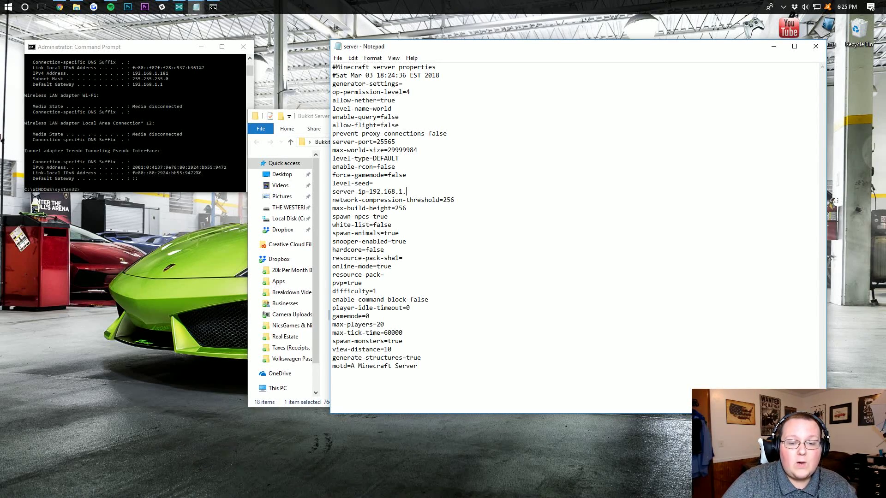
type("181")
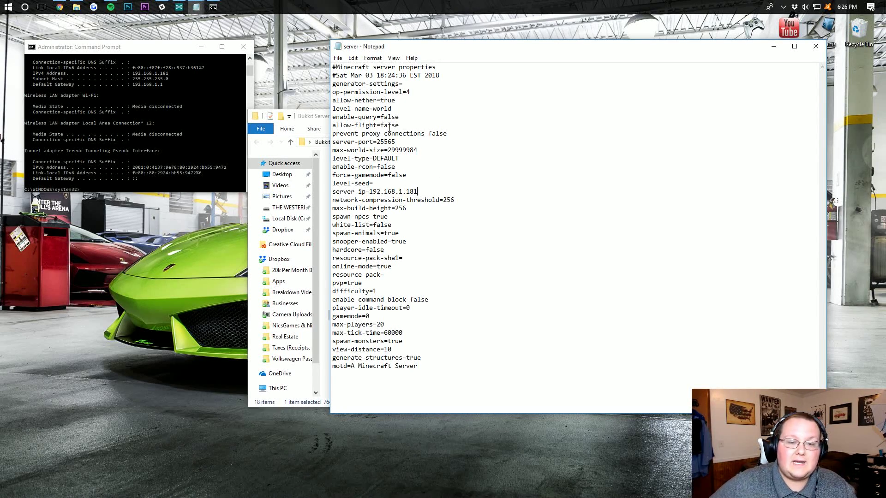
left_click(338, 59)
left_click(346, 89)
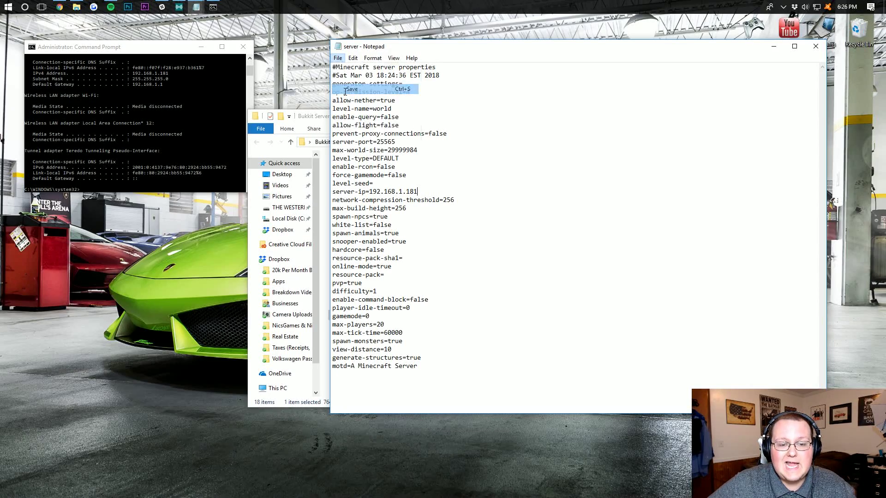
left_click(815, 46)
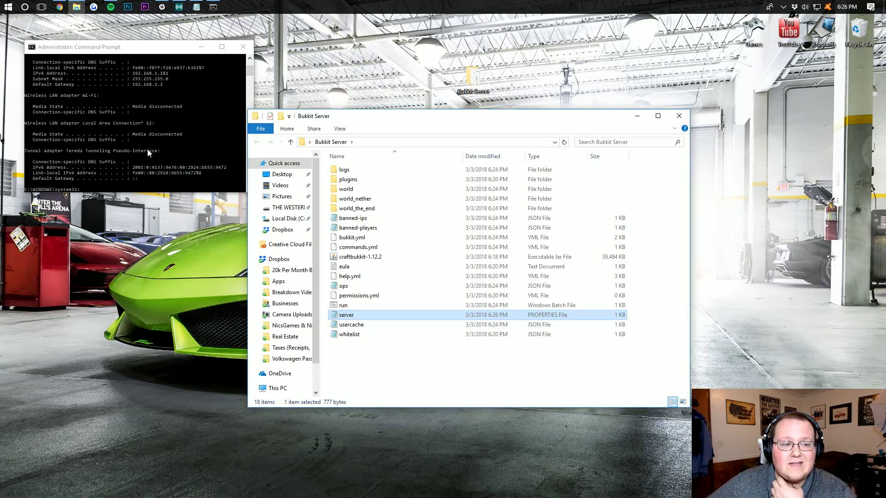
left_click_drag(363, 123, 380, 56)
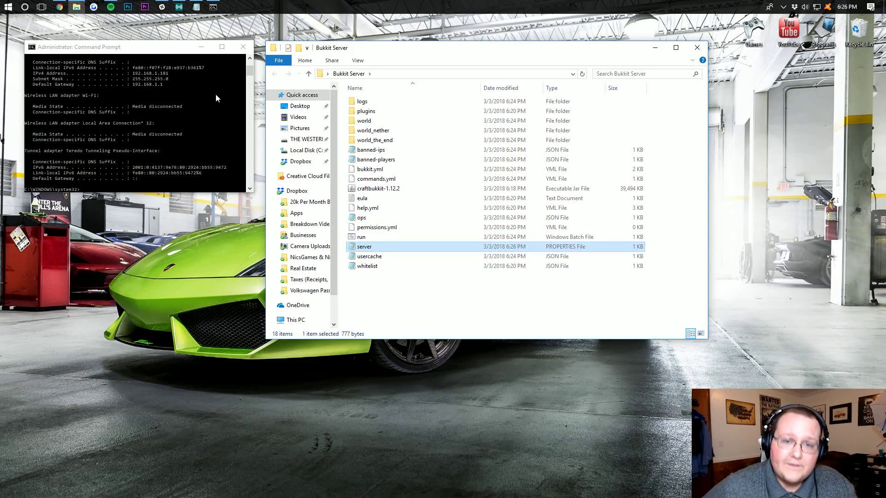
Load the router's Linksys Smart Wi-Fi page at 192.168.1.1 in Chrome's new tab
left_click(61, 8)
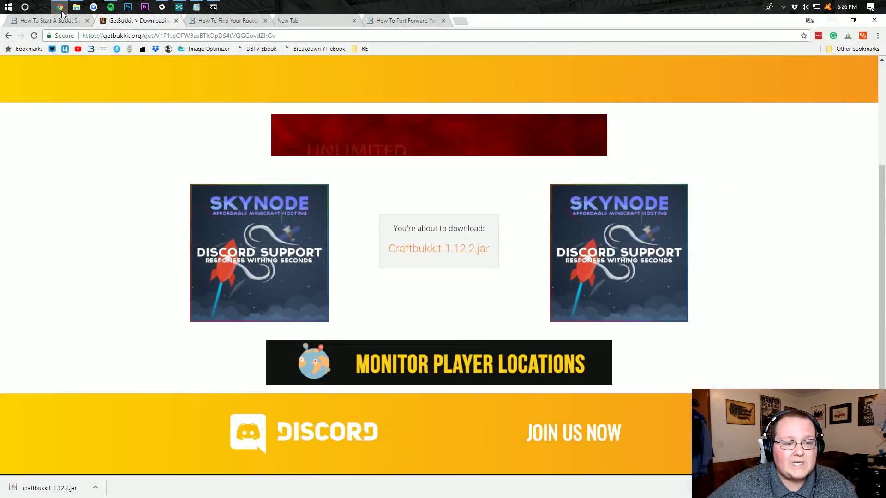
left_click(282, 21)
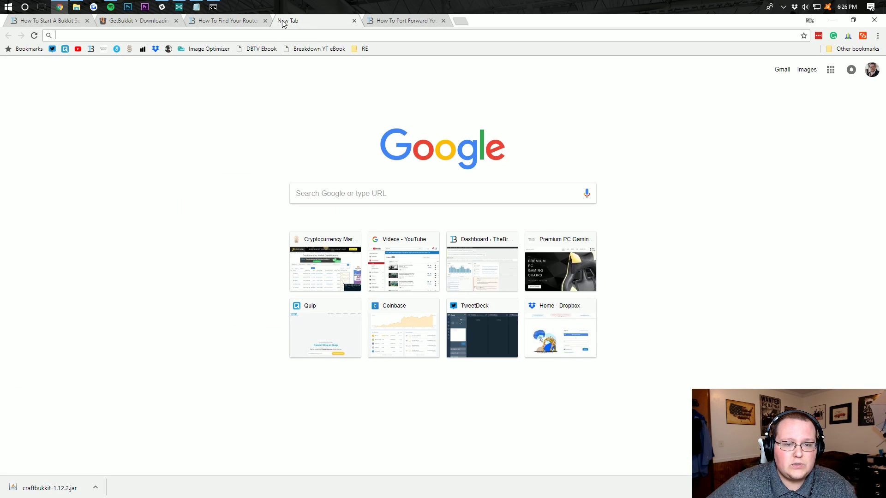
left_click(213, 7)
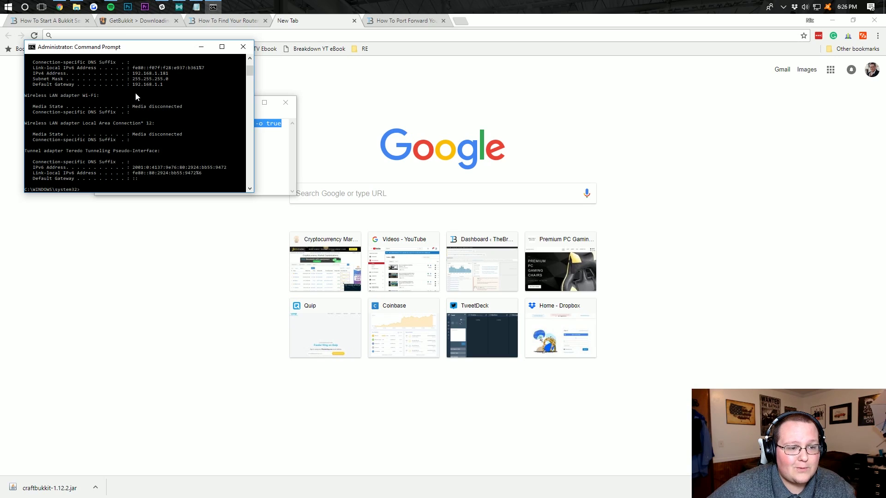
left_click(165, 36)
type("19")
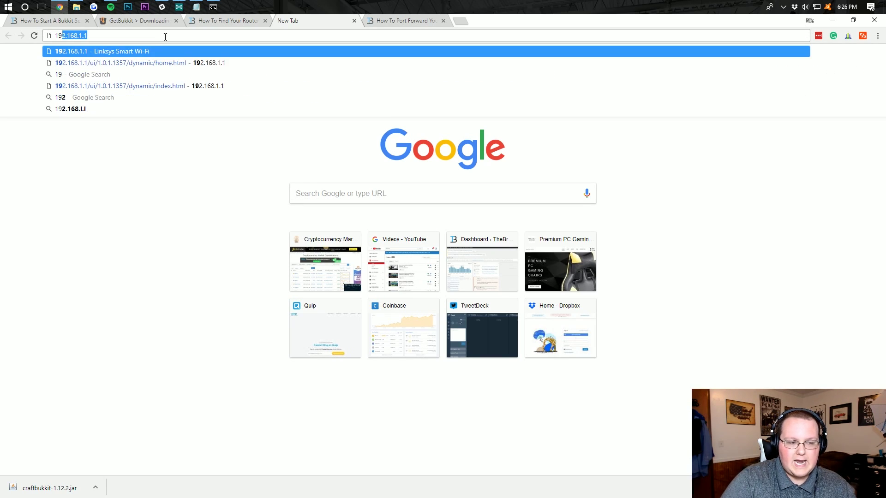
type("2.168.1.1")
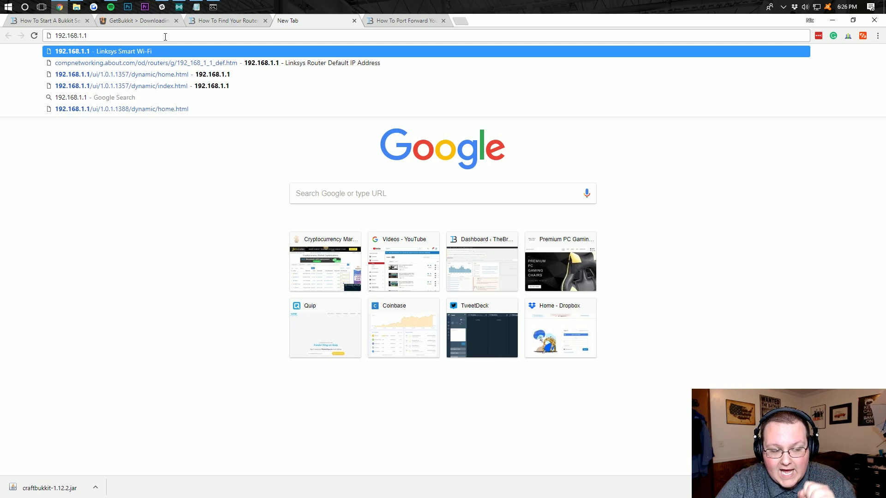
key("Return")
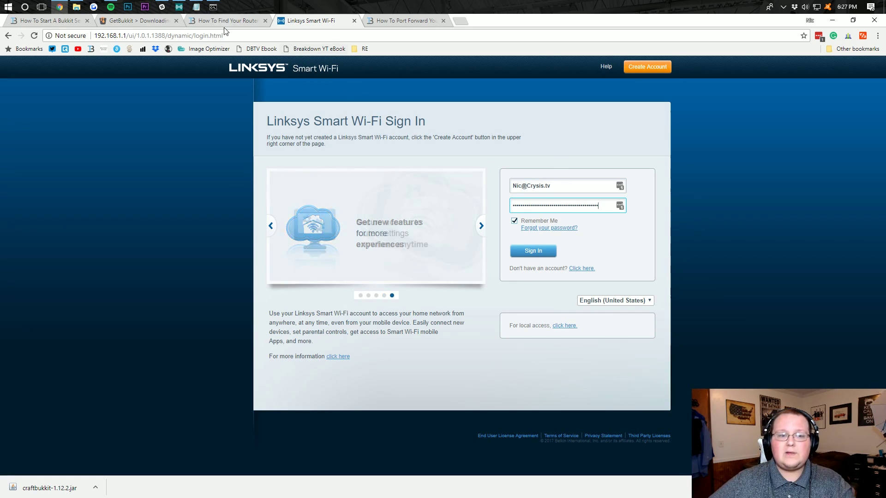
Read the How To Find Your Router's Password article down to the Contact Your ISP section
left_click(211, 23)
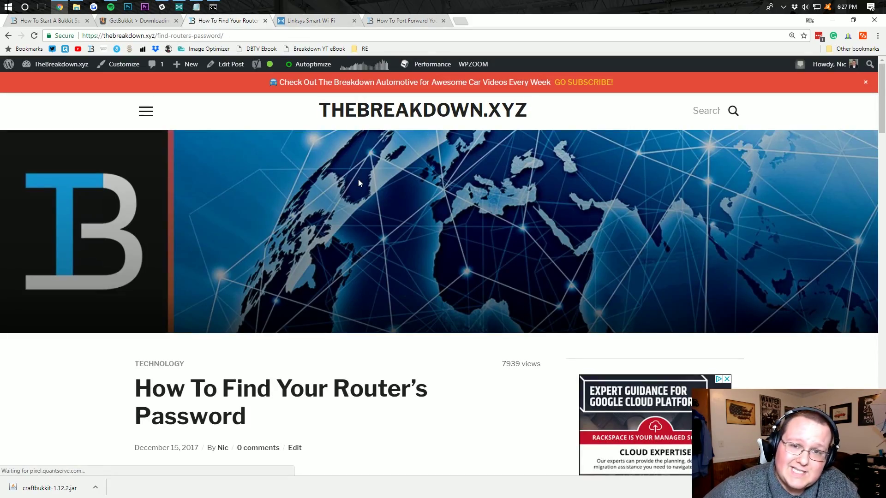
scroll(363, 187, "down", 15)
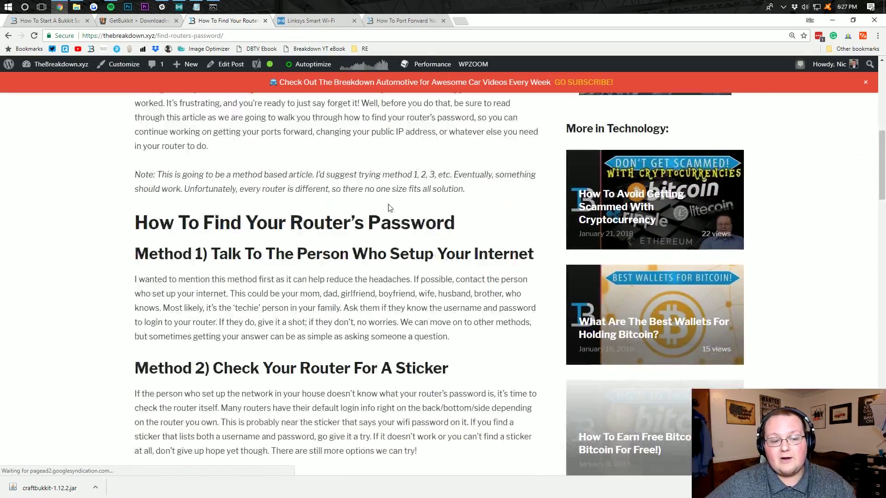
scroll(371, 200, "up", 10)
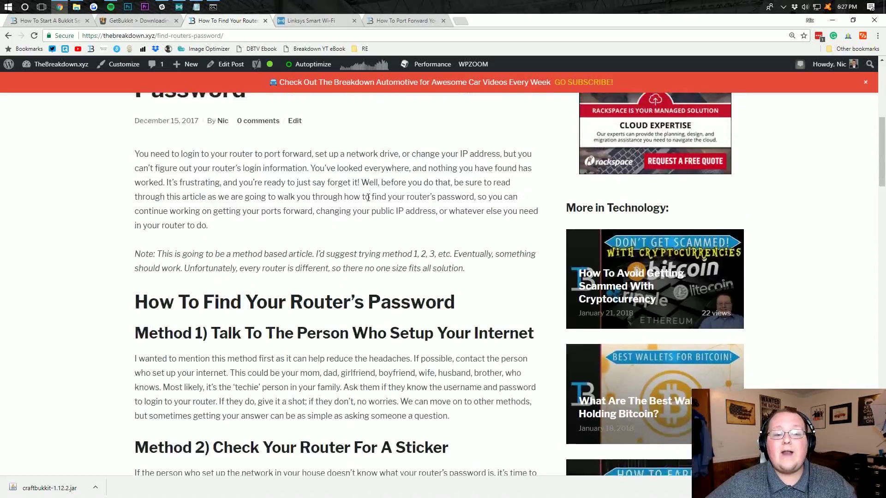
scroll(360, 202, "down", 10)
scroll(350, 204, "up", 6)
scroll(339, 219, "down", 8)
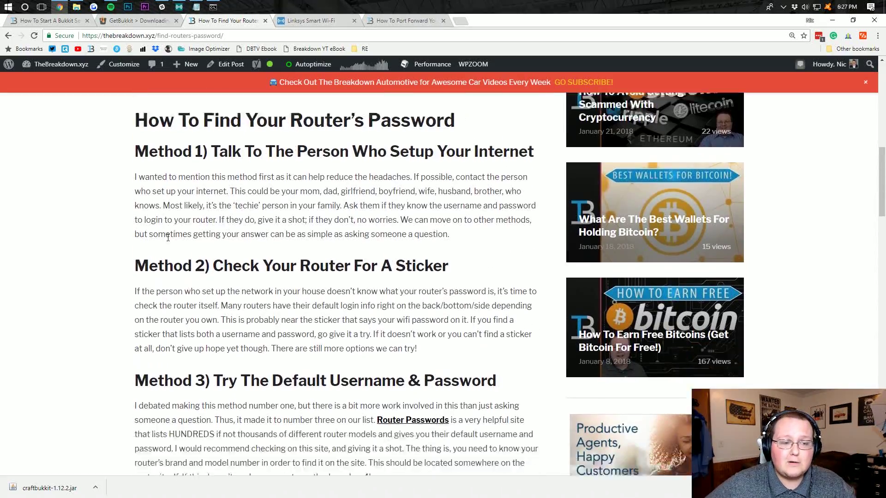
scroll(292, 224, "down", 5)
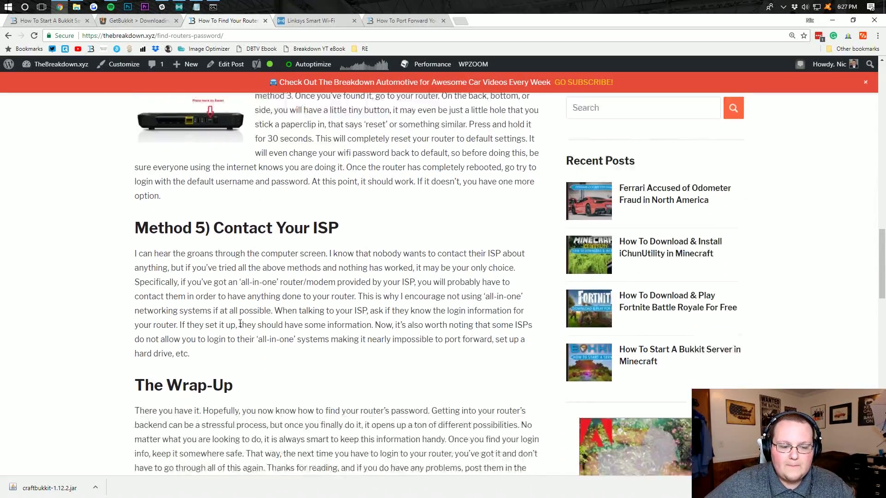
scroll(360, 240, "up", 12)
scroll(378, 251, "down", 4)
scroll(378, 233, "up", 4)
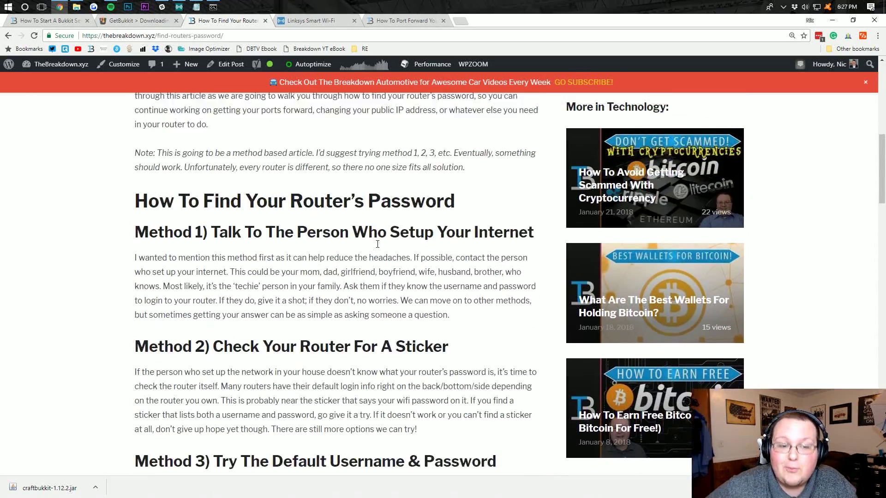
scroll(378, 245, "down", 14)
left_click_drag(345, 219, 213, 218)
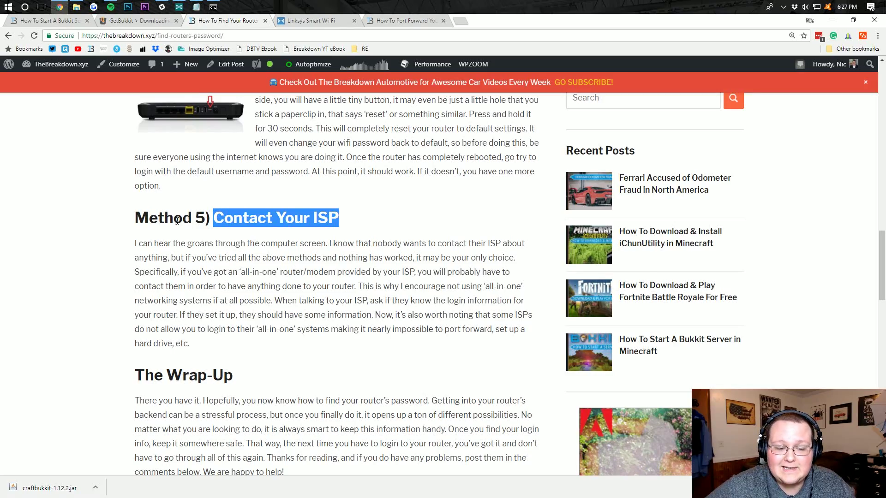
left_click(215, 237)
Review the article's Method 1 and Method 2 headings, then return to the Linksys sign-in tab
scroll(215, 237, "up", 10)
scroll(253, 269, "down", 2)
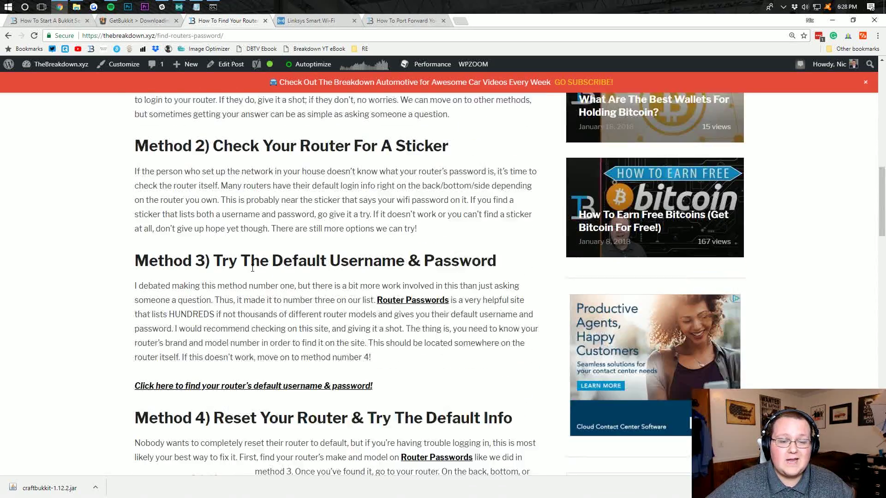
scroll(252, 269, "down", 2)
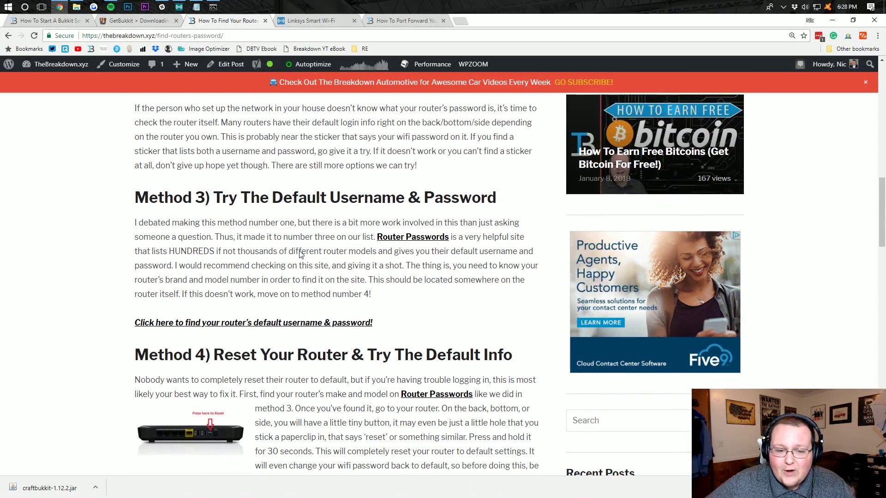
scroll(301, 254, "up", 6)
scroll(385, 333, "down", 1)
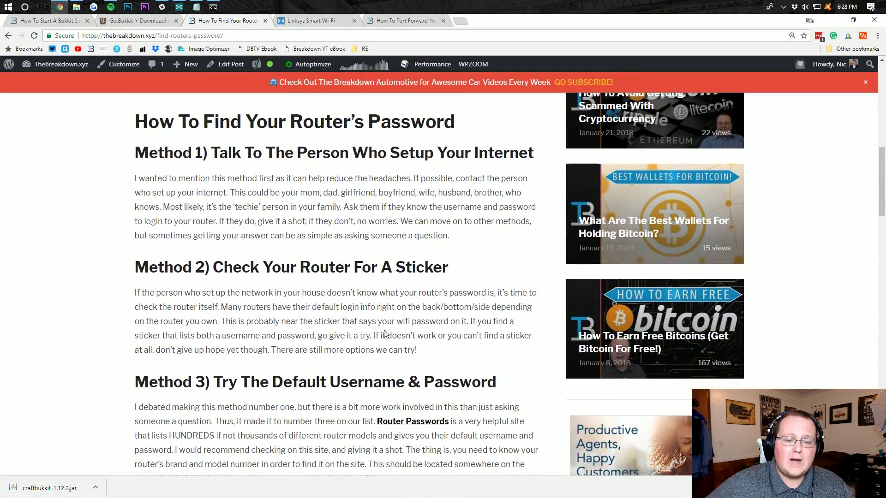
left_click_drag(481, 276, 198, 268)
left_click(253, 224)
double_click(252, 153)
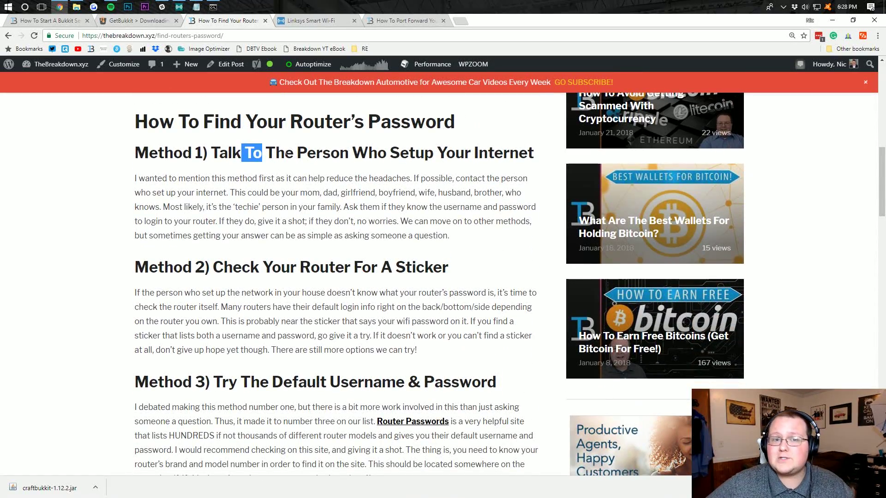
left_click_drag(288, 154, 388, 154)
scroll(413, 192, "down", 8)
scroll(396, 212, "up", 15)
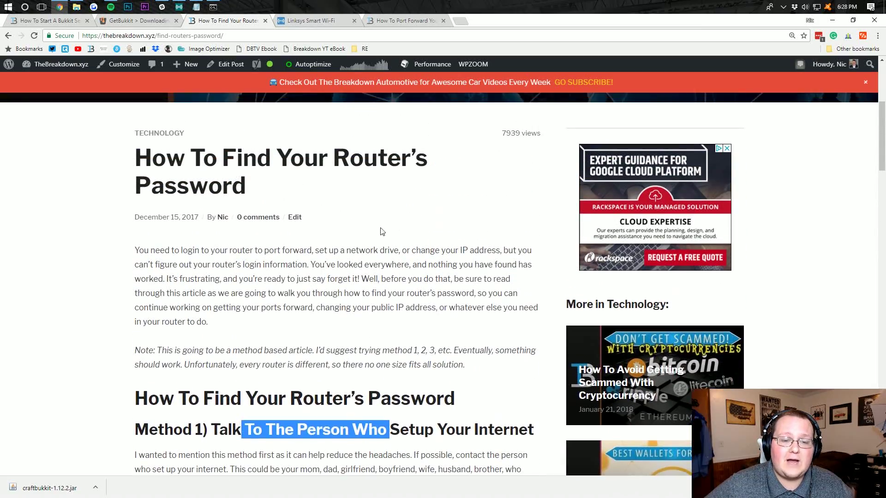
left_click(382, 232)
scroll(382, 232, "down", 6)
scroll(336, 239, "up", 10)
scroll(339, 243, "down", 4)
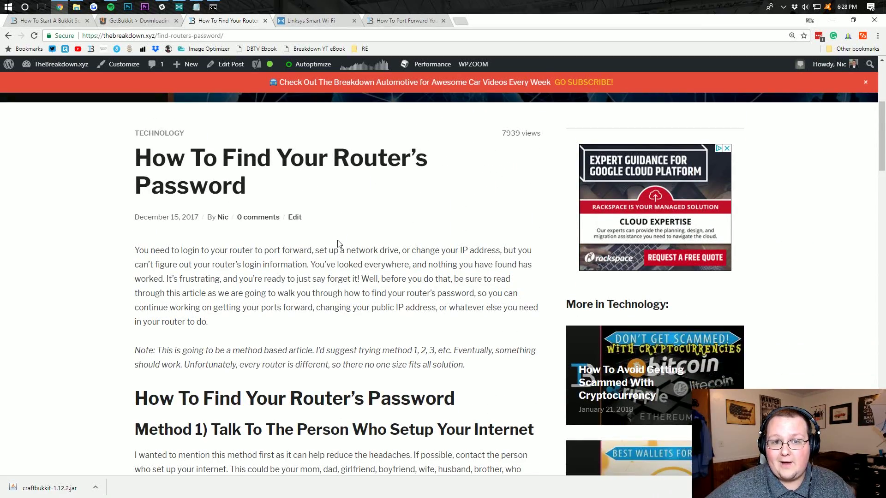
left_click(319, 22)
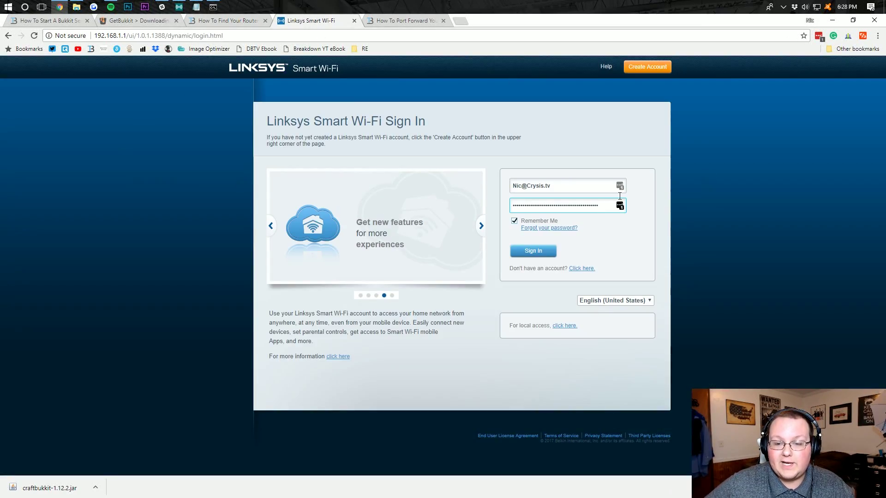
Sign in and delete the old Minecraft rule under Security > Apps and Gaming > Single Port Forwarding
left_click(543, 253)
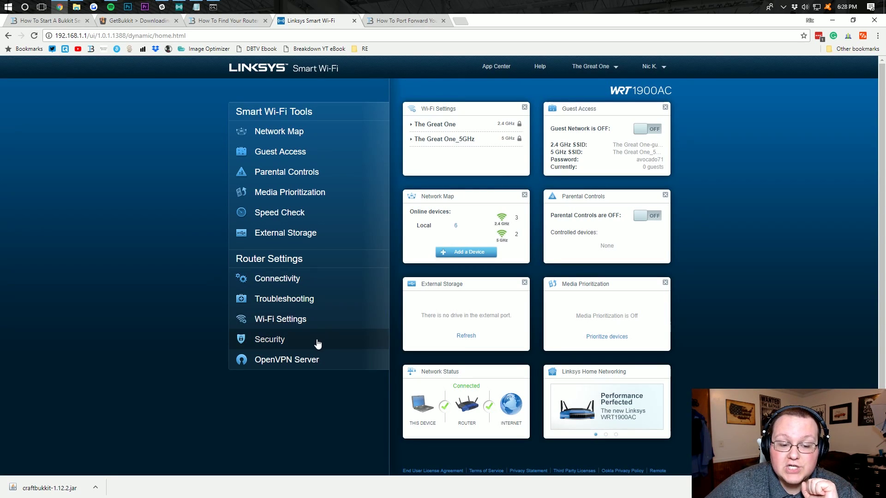
left_click(317, 340)
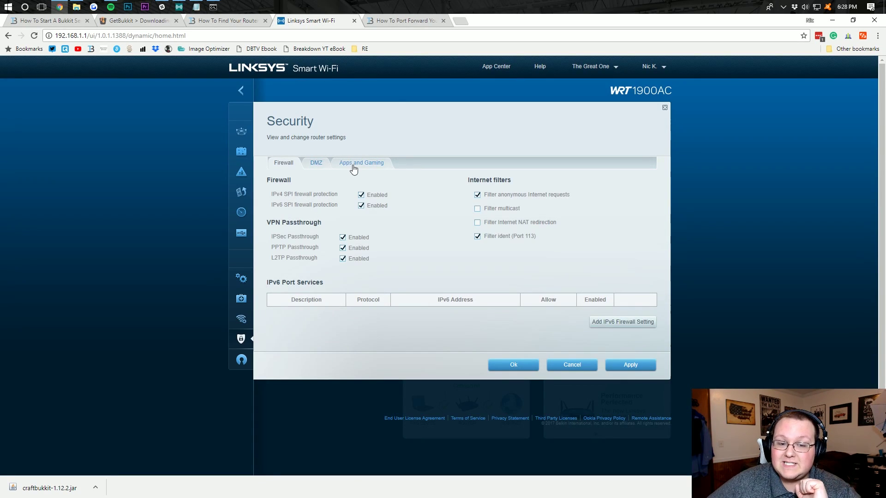
left_click(354, 166)
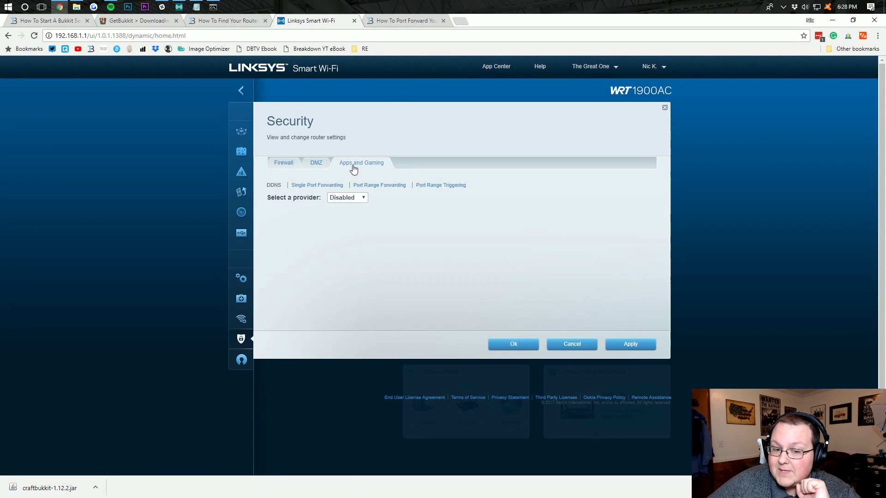
left_click(300, 186)
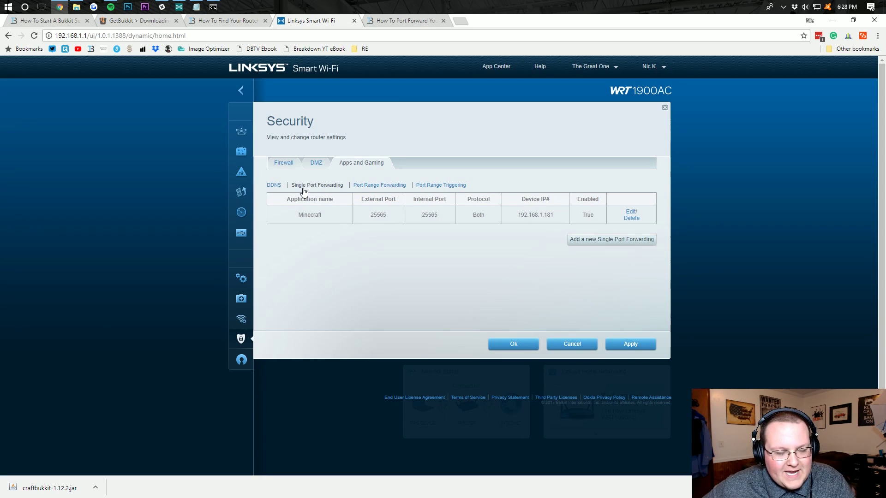
left_click(303, 187)
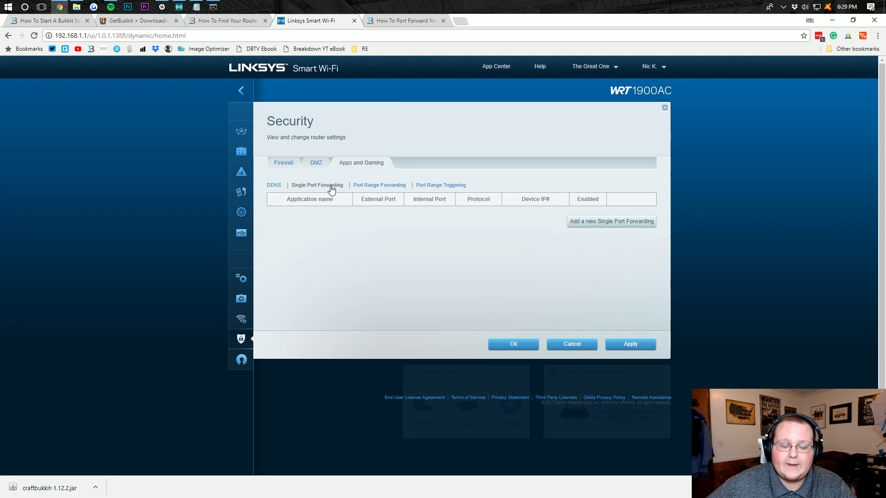
Add a Single Port Forwarding rule named Minecraft with external and internal port 25565
left_click(583, 221)
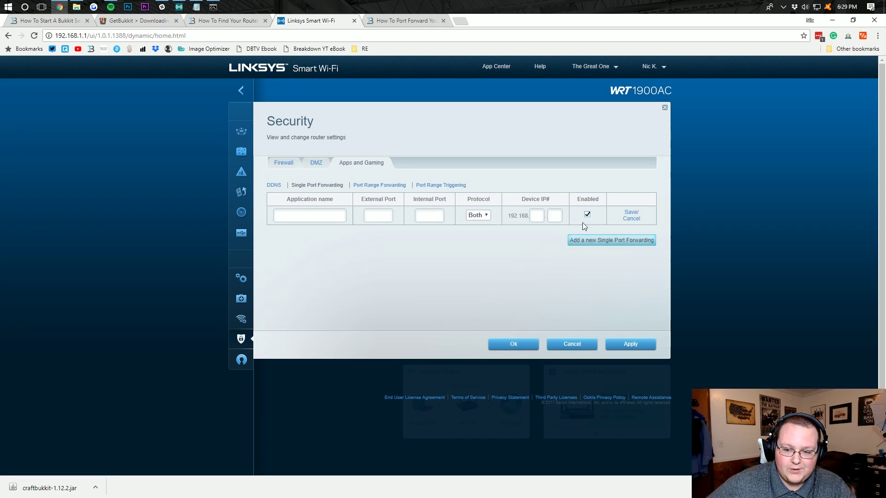
left_click(334, 218)
type("Minec")
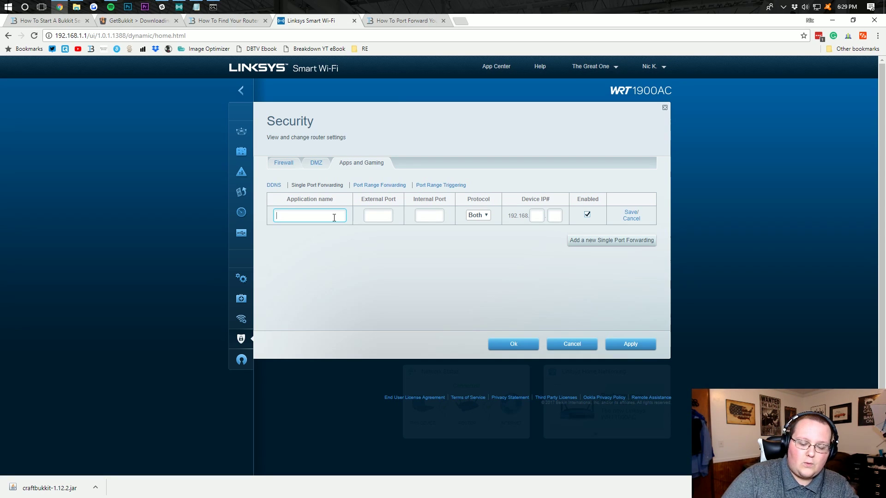
type("raft")
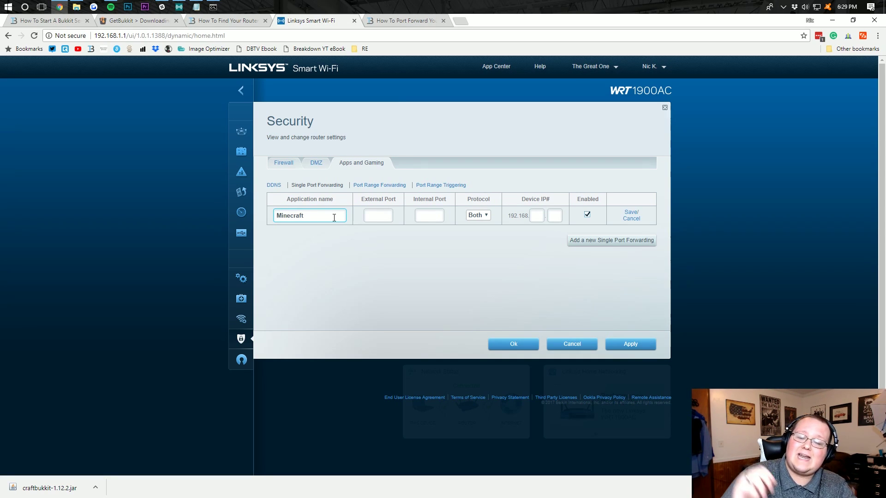
key("Tab")
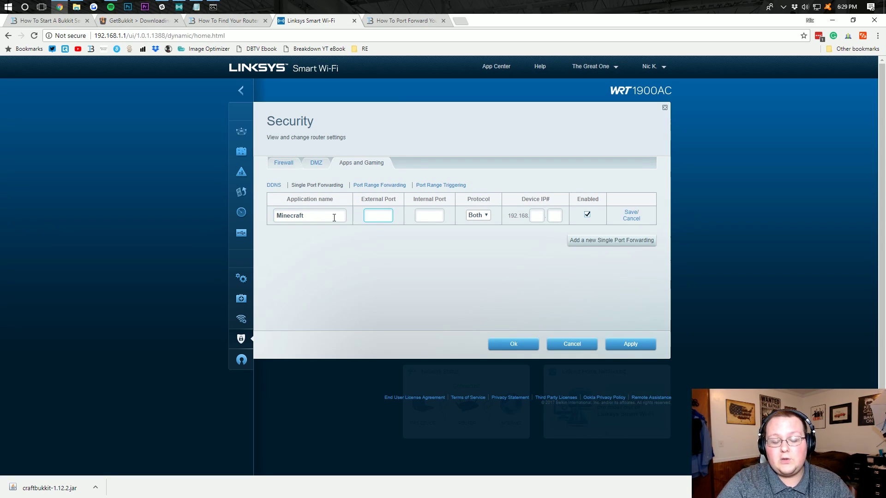
type("25565")
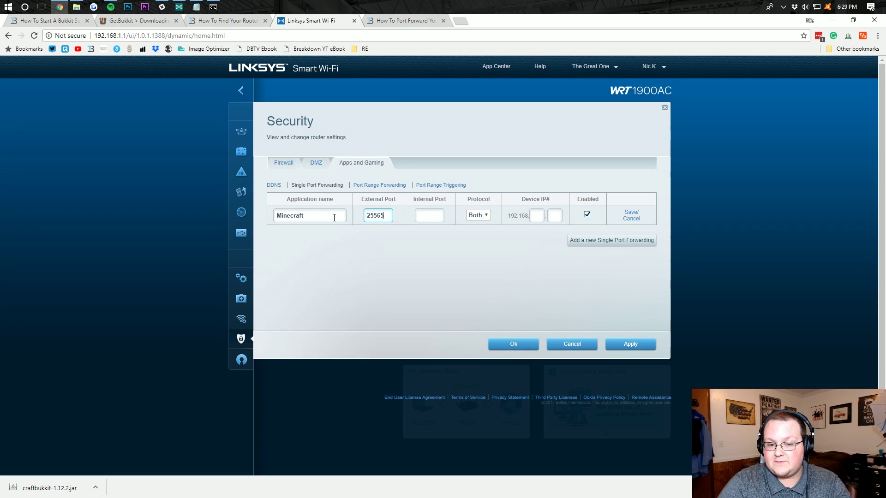
key("Tab")
type("2")
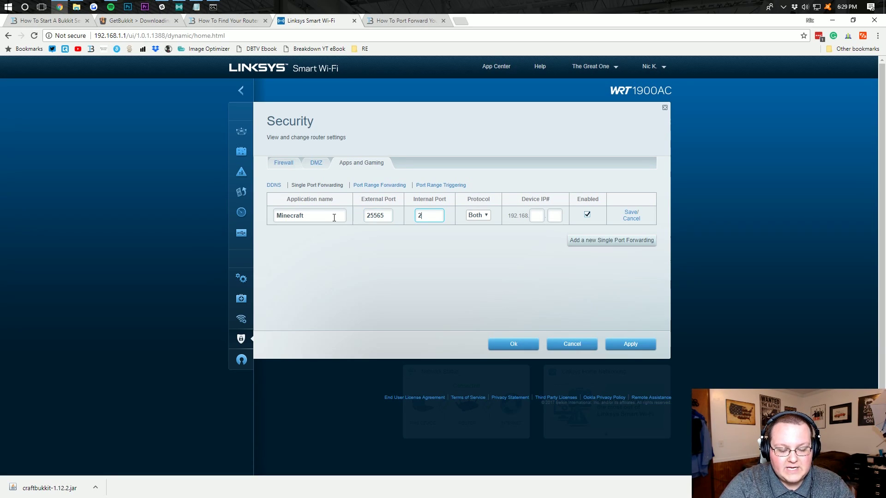
type("5565")
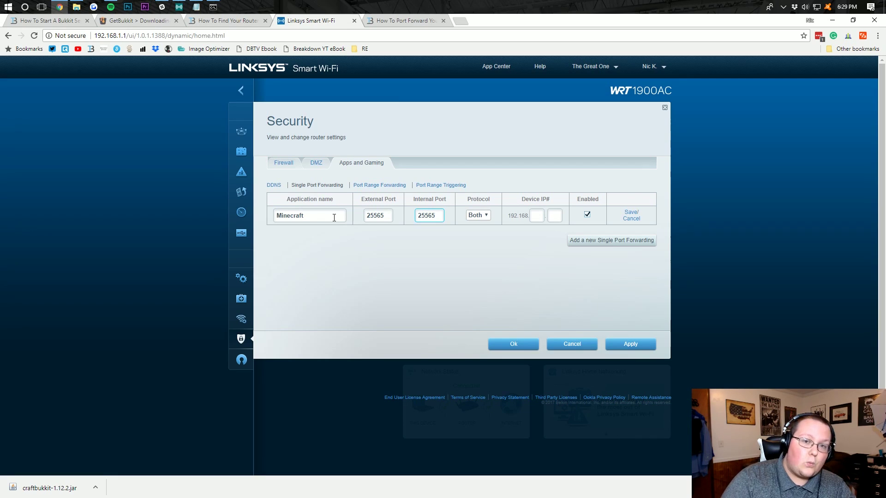
left_click(359, 196)
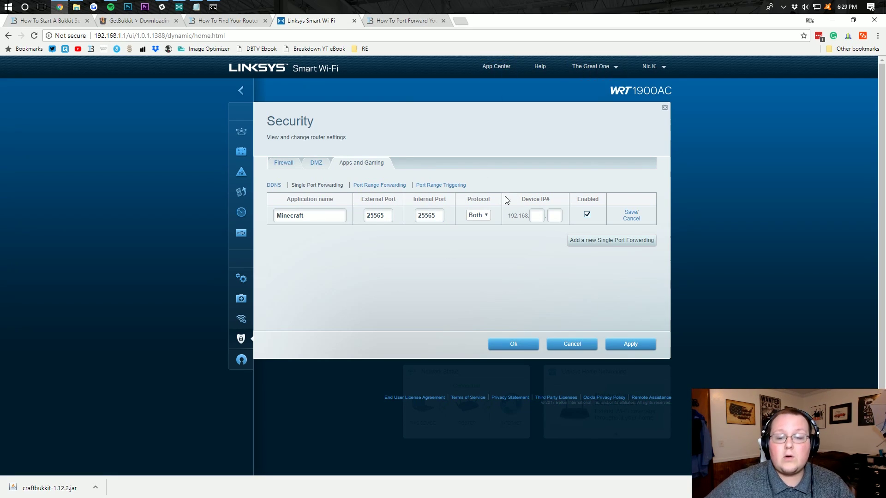
left_click(479, 215)
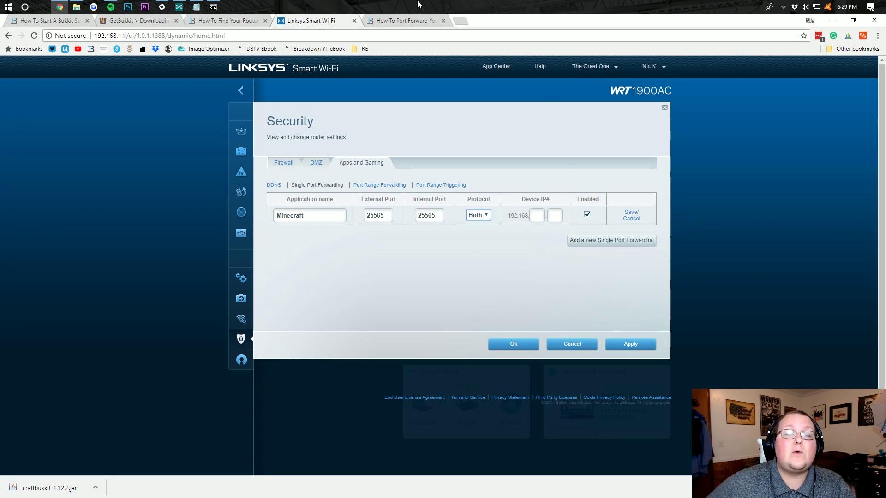
Set the rule's device IP to 192.168.1.181, then save and apply the security settings
left_click(212, 7)
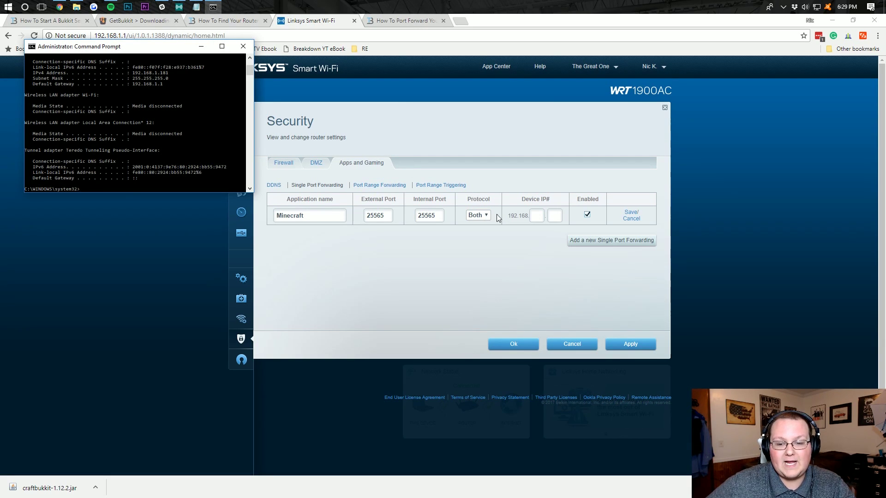
left_click(541, 218)
type("1")
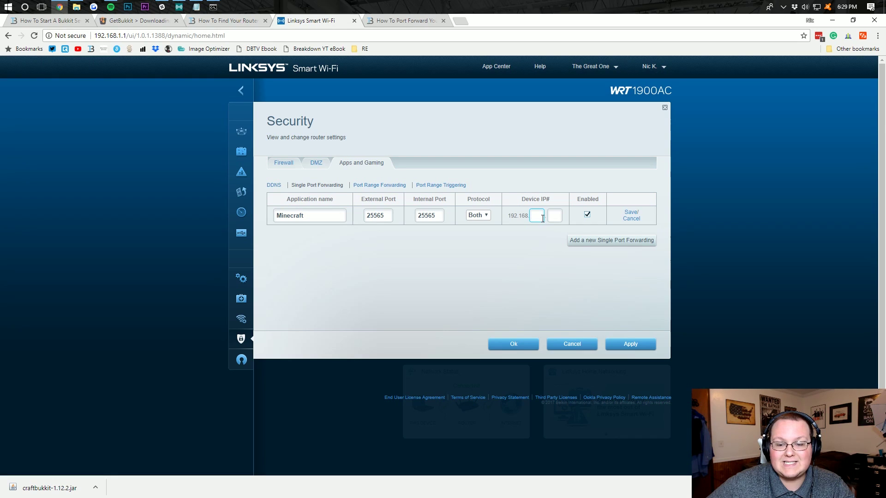
left_click(554, 215)
type("181")
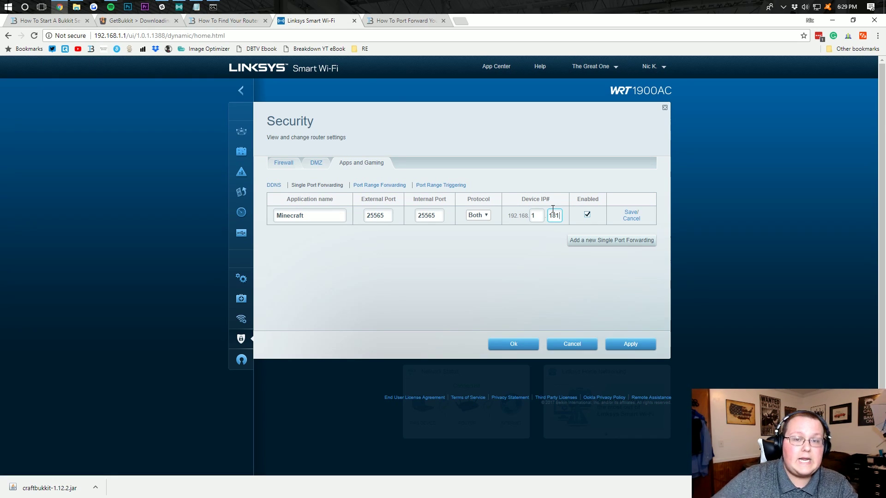
left_click(630, 212)
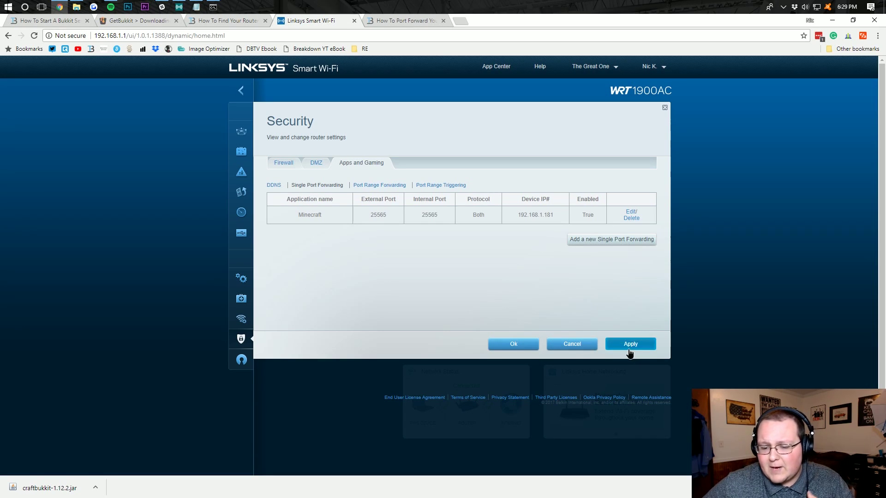
left_click(508, 344)
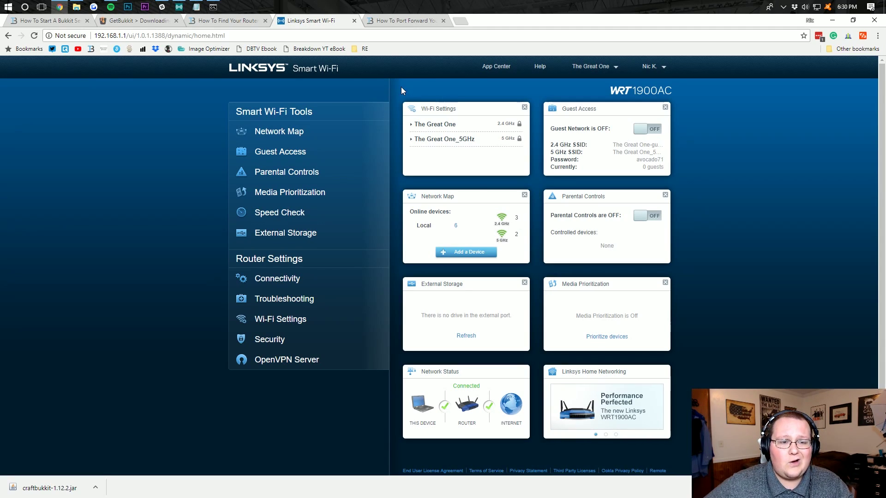
Minimize Chrome and run run.bat to start the CraftBukkit server
key("alt+Tab")
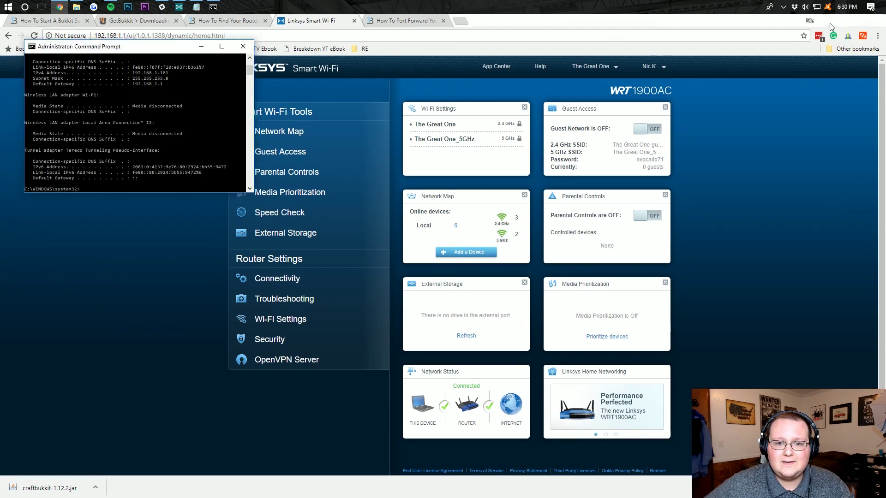
left_click(830, 22)
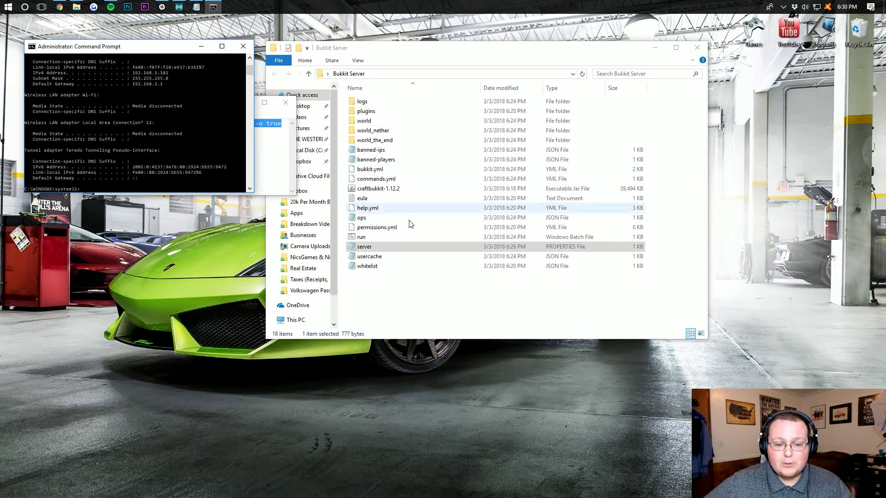
left_click(384, 238)
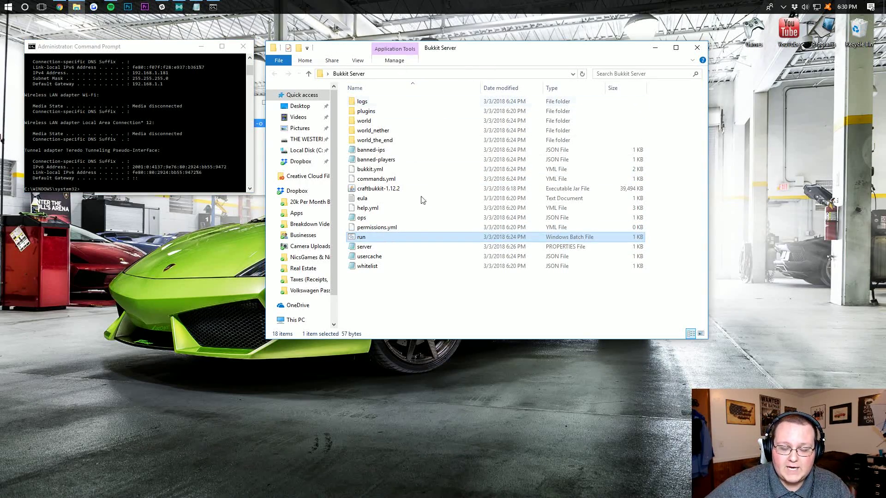
double_click(381, 241)
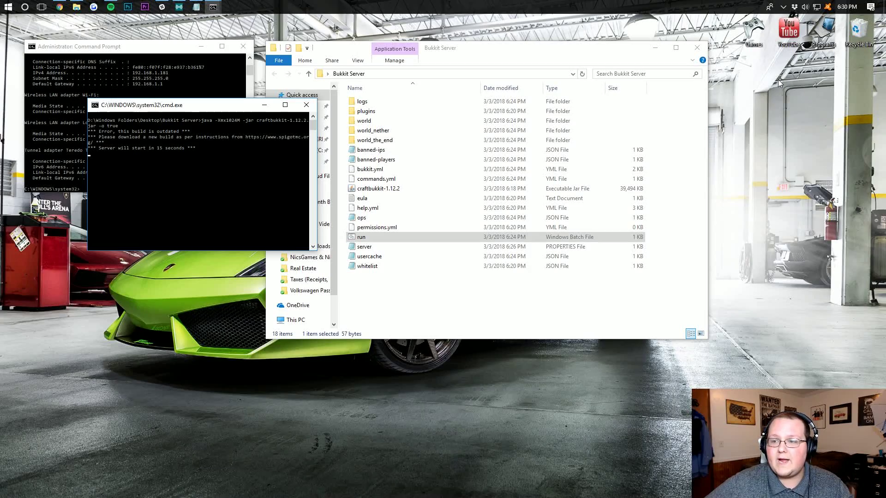
Launch Minecraft from the Games folder and play the latest release, 1.12.2
double_click(752, 40)
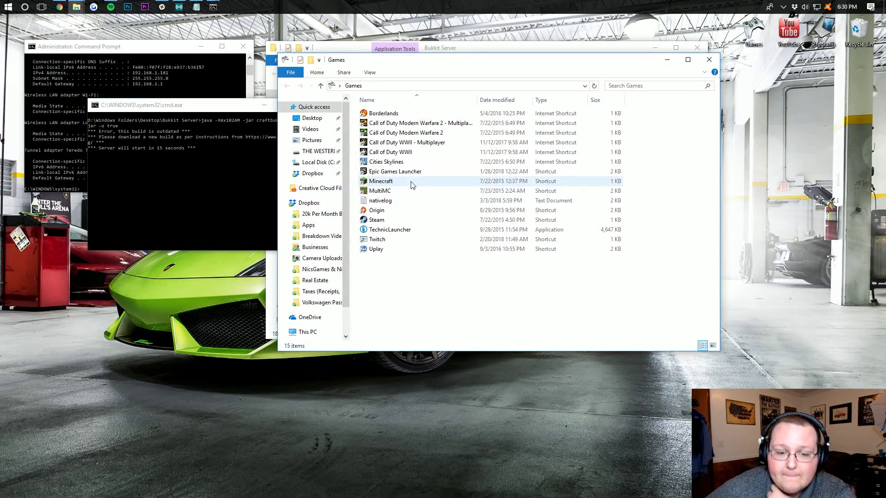
double_click(390, 181)
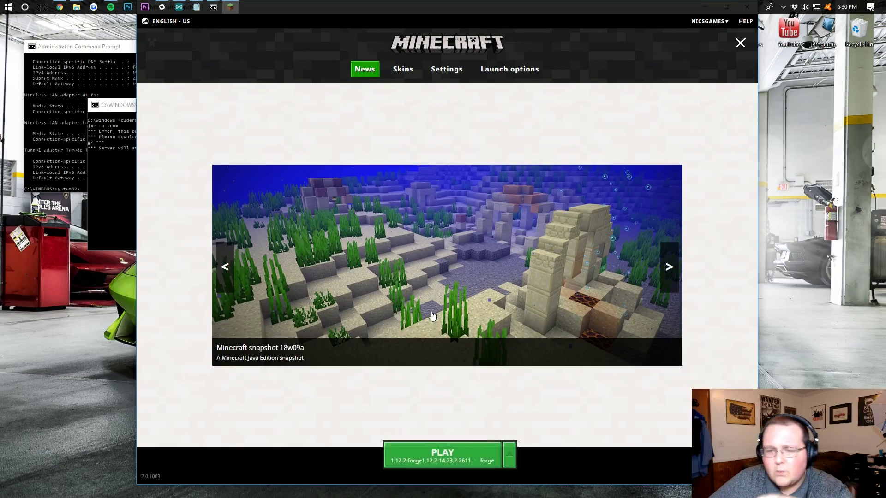
left_click(509, 455)
left_click(457, 418)
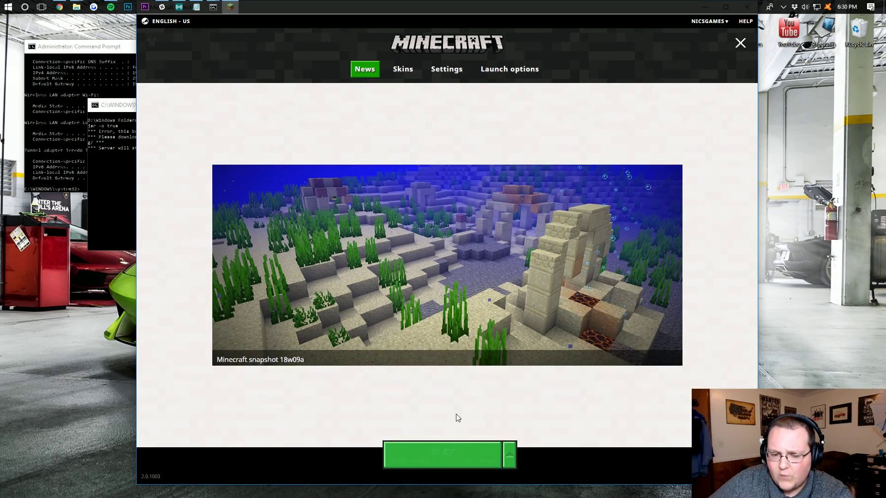
left_click(430, 468)
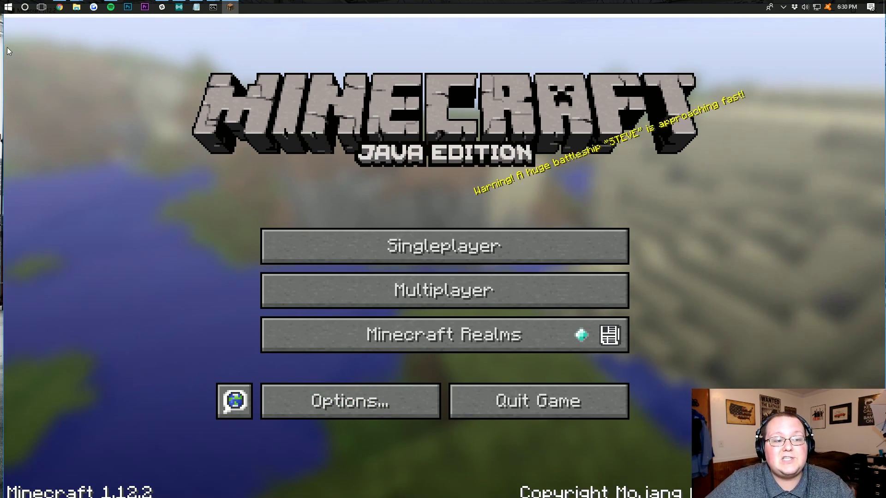
Exit full screen and resize the game into a smaller, centred window
key("F11")
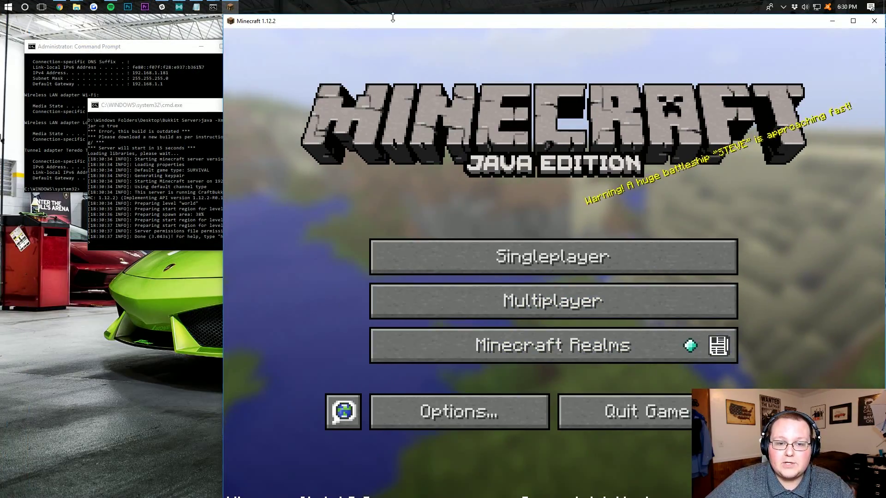
left_click_drag(392, 17, 393, 263)
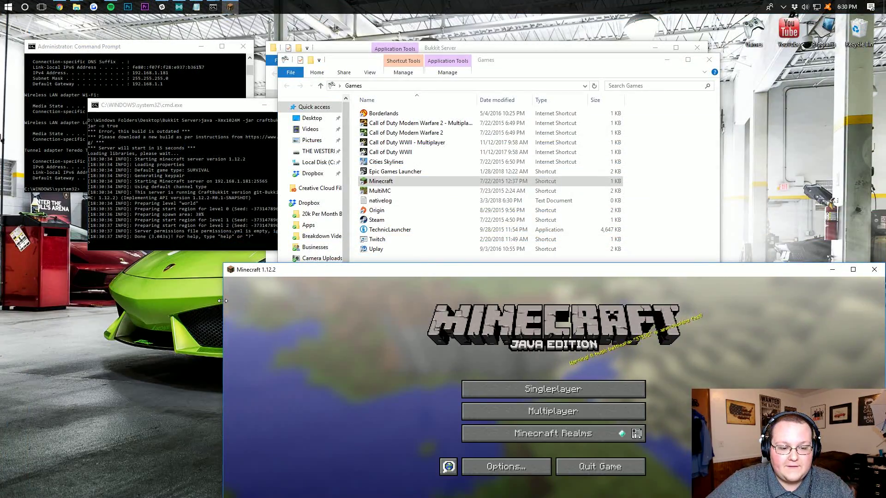
left_click_drag(222, 301, 310, 301)
left_click_drag(380, 273, 262, 94)
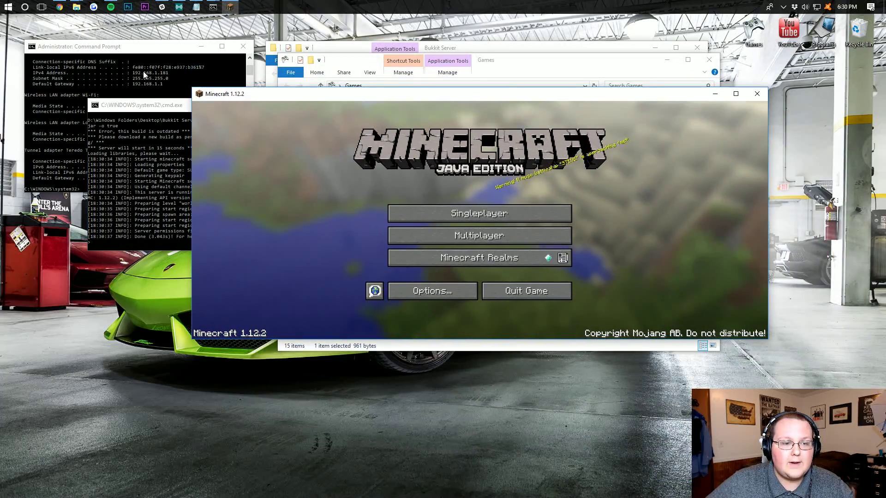
Join the server at 192.168.1.181 through Multiplayer Direct Connect
left_click(473, 243)
left_click(461, 299)
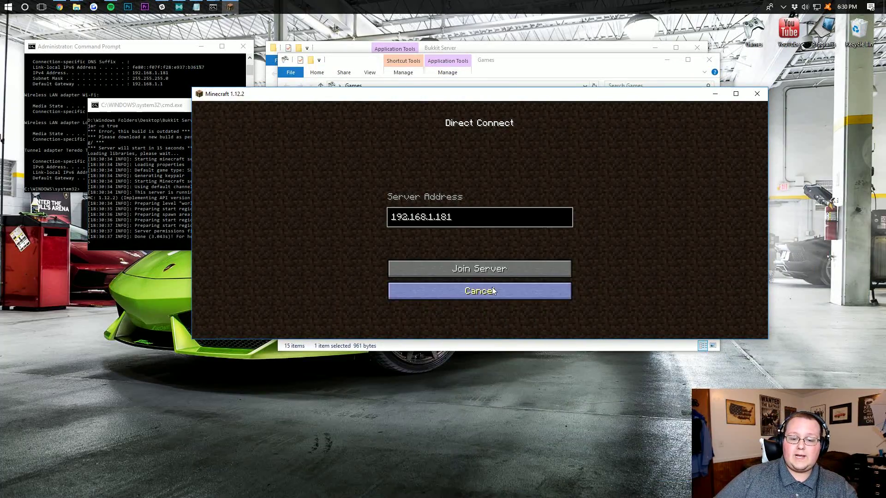
left_click(469, 270)
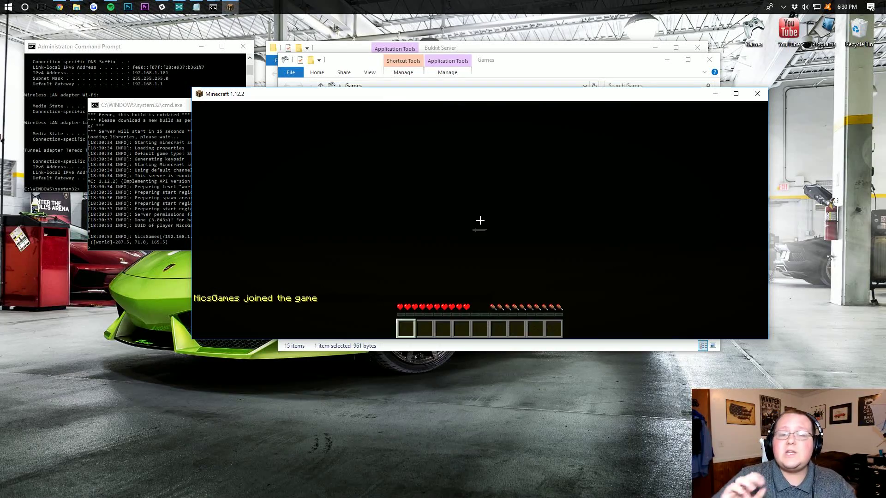
Check the inventory, walk through the forest, then disconnect to the server list
key("e")
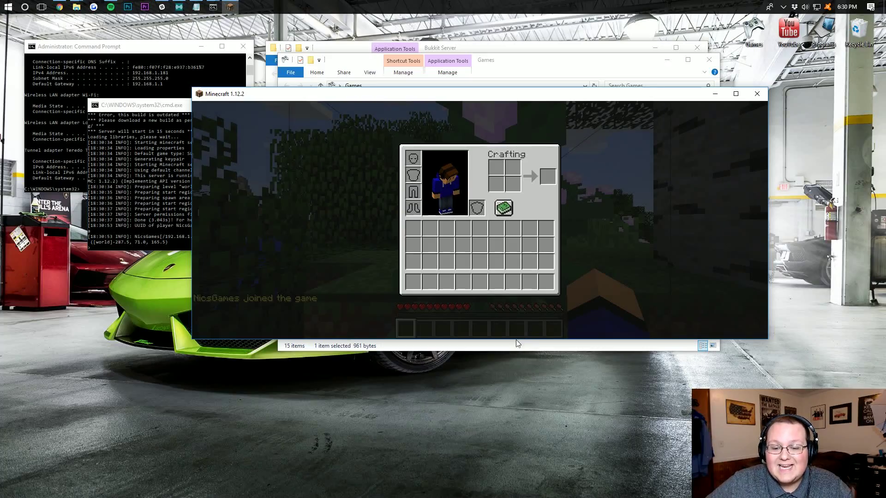
left_click_drag(517, 344, 507, 422)
key("e")
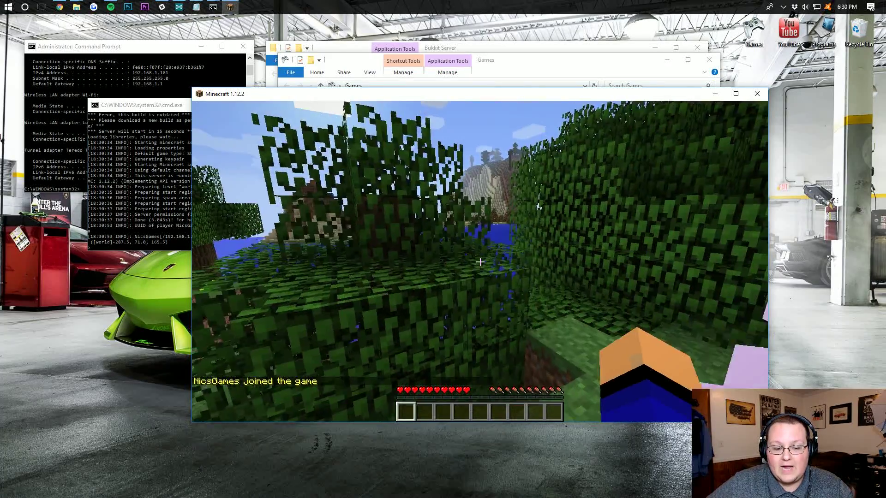
key("e")
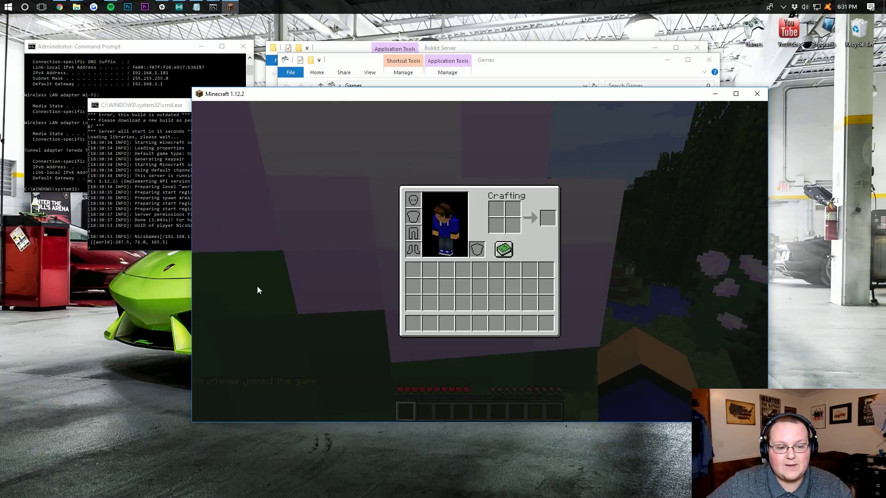
key("e")
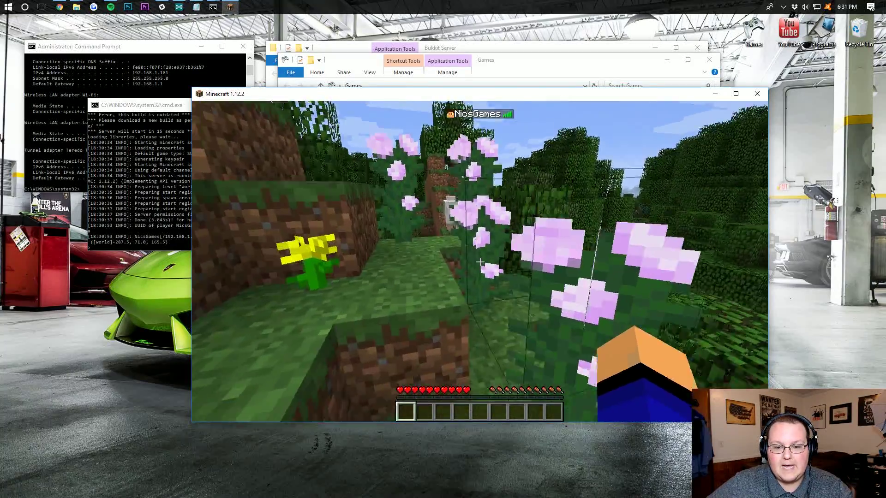
key("w")
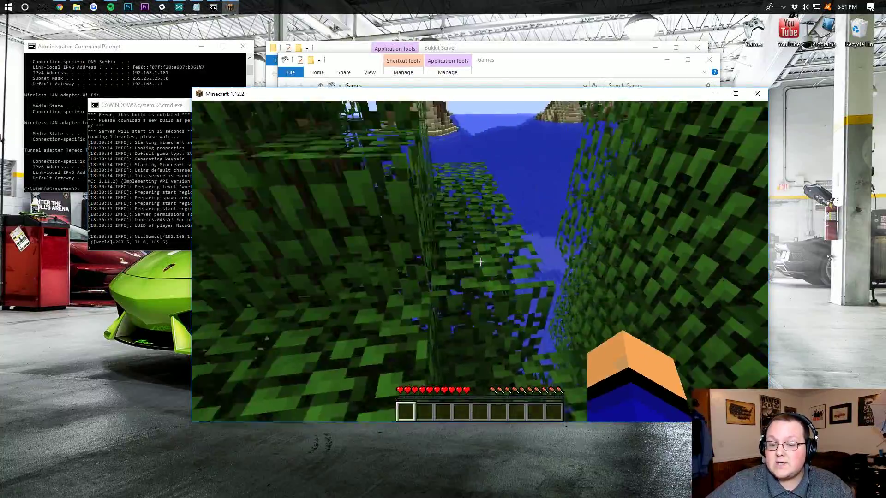
key("w")
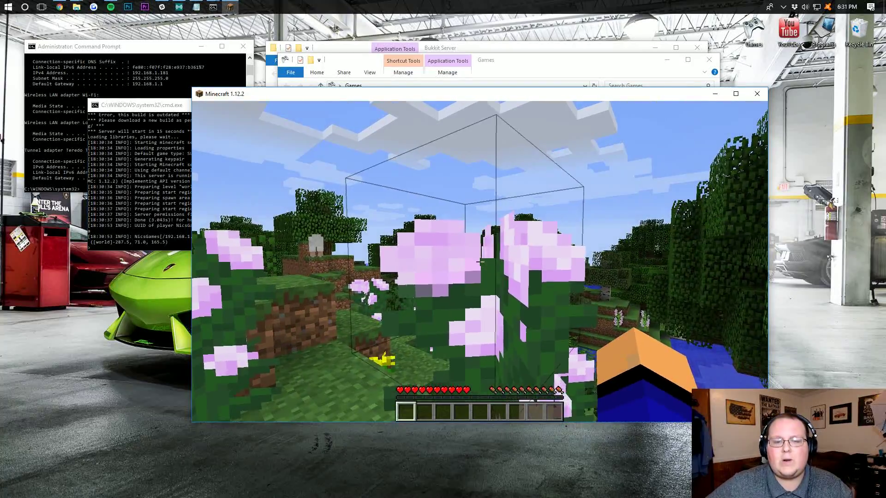
key("Escape")
left_click(457, 289)
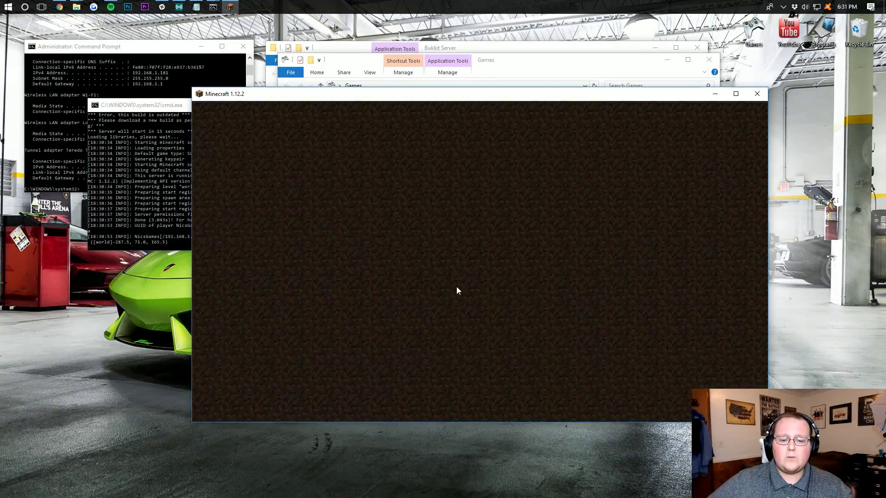
Open google.com in a new Chrome tab
left_click(64, 6)
key("ctrl+t")
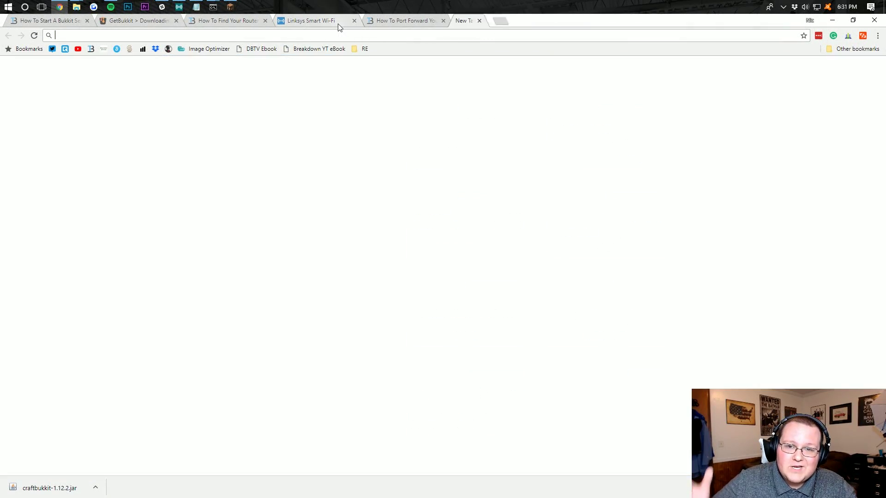
type("gogole")
key("BackSpace")
key("BackSpace")
key("BackSpace")
key("BackSpace")
type("ogle")
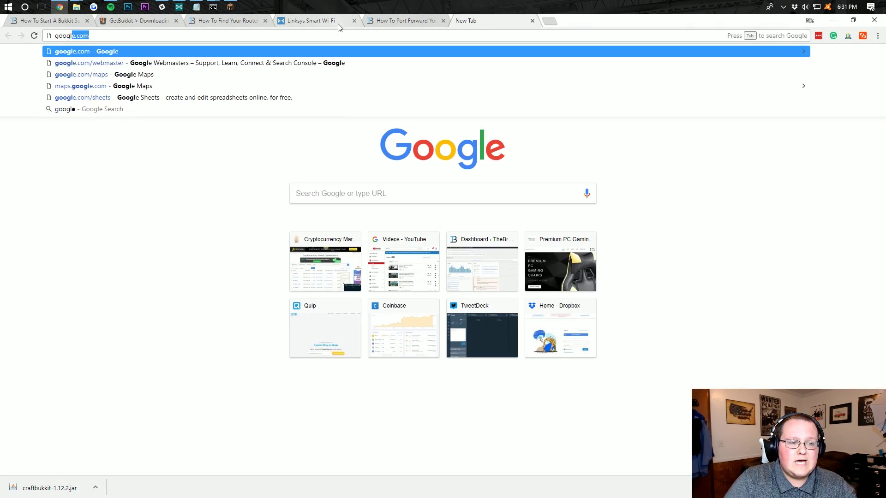
key("Return")
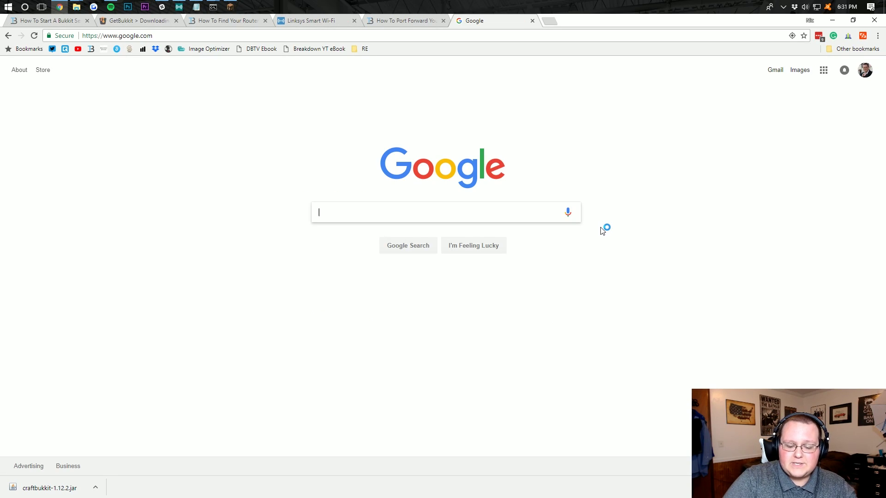
Search Google for 'ip' and select the public IP address shown
type("ip")
key("Return")
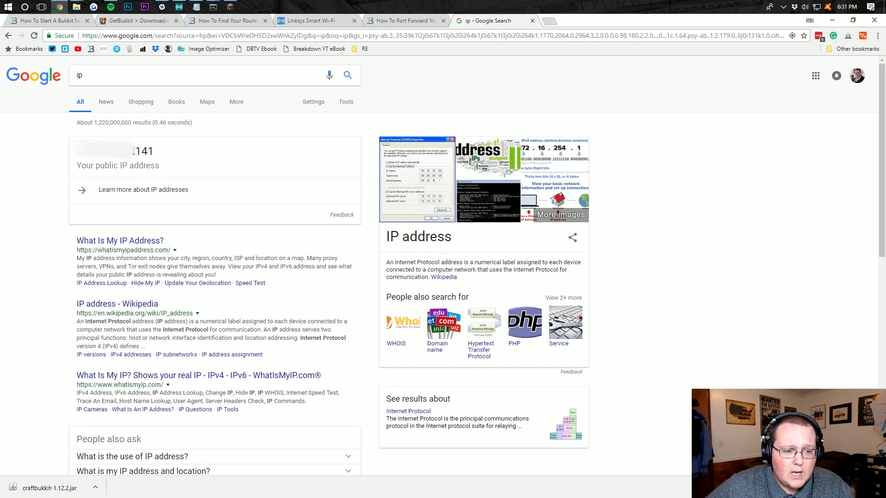
left_click_drag(165, 144, 60, 148)
left_click(210, 154)
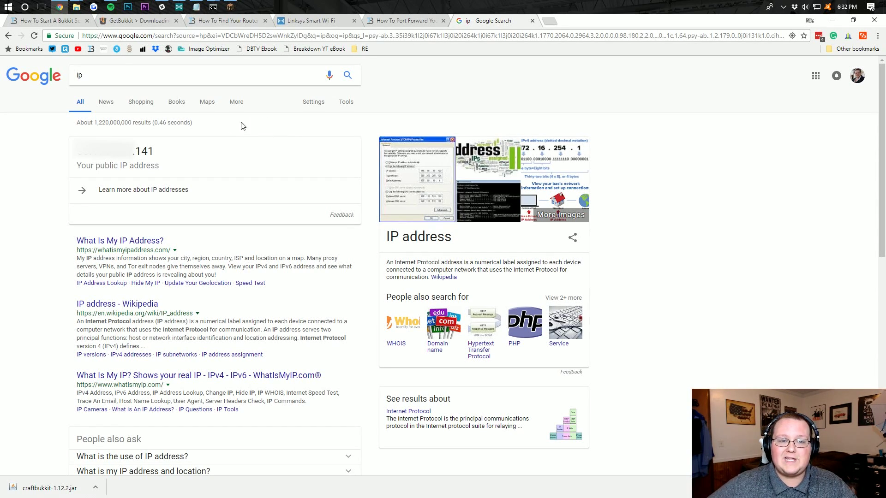
Direct-connect to the server using the pasted public IP address
left_click(230, 7)
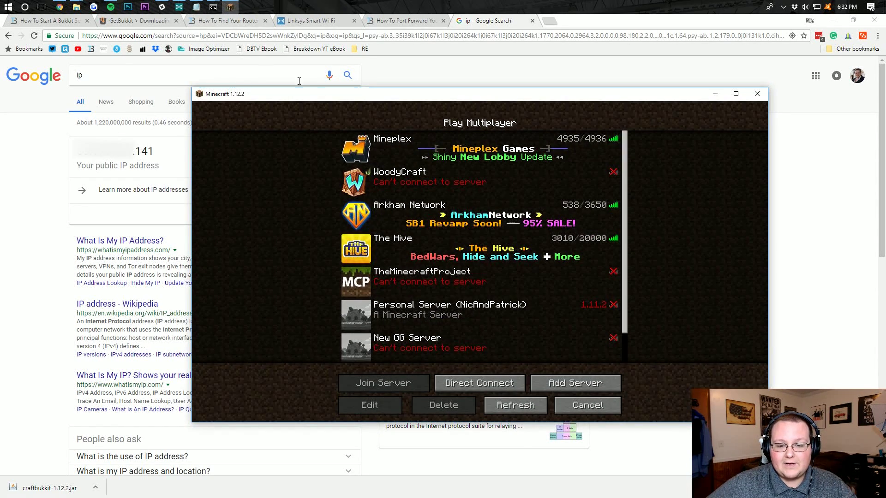
left_click(490, 378)
key("ctrl+a")
key("ctrl+v")
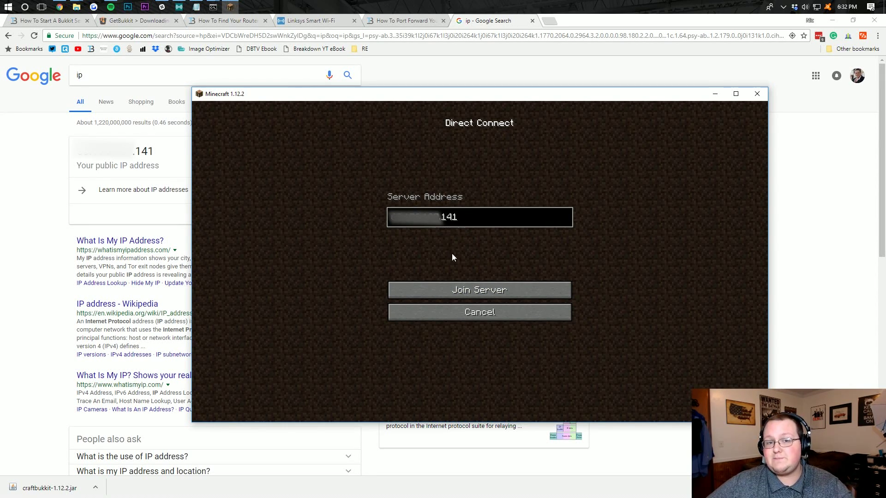
left_click(447, 291)
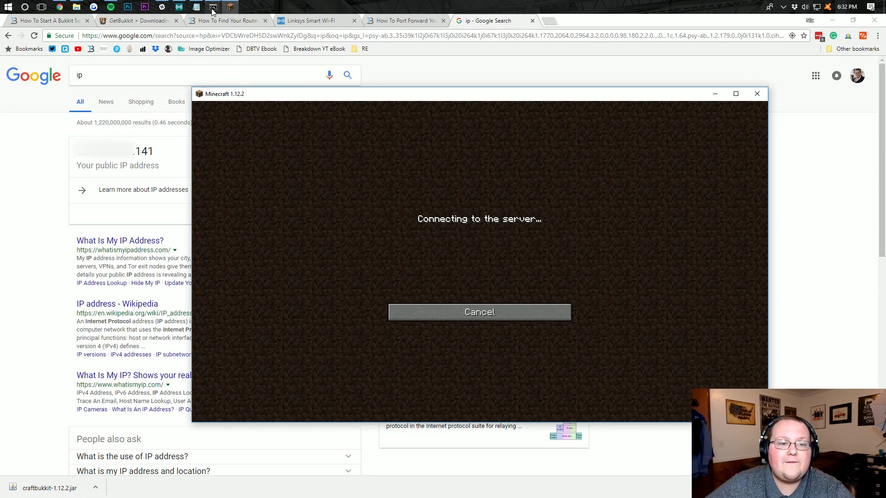
Check the server console log, then resume play in the Minecraft world
mouse_move(213, 7)
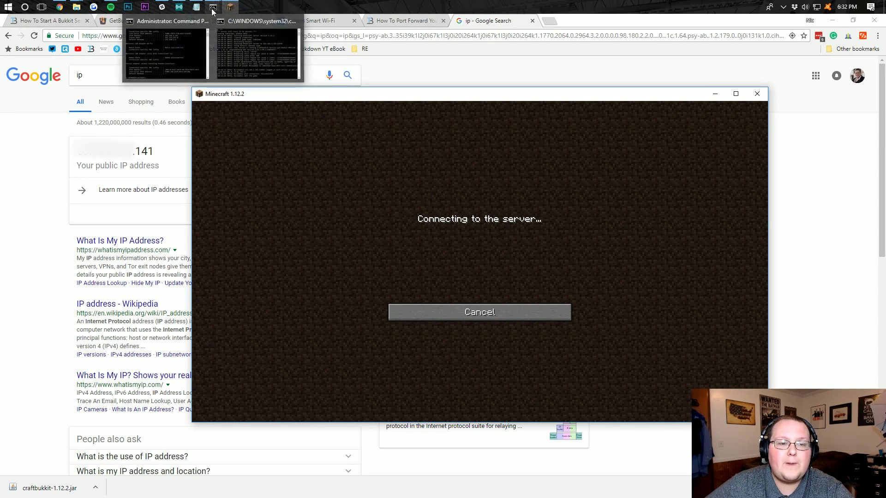
left_click(225, 38)
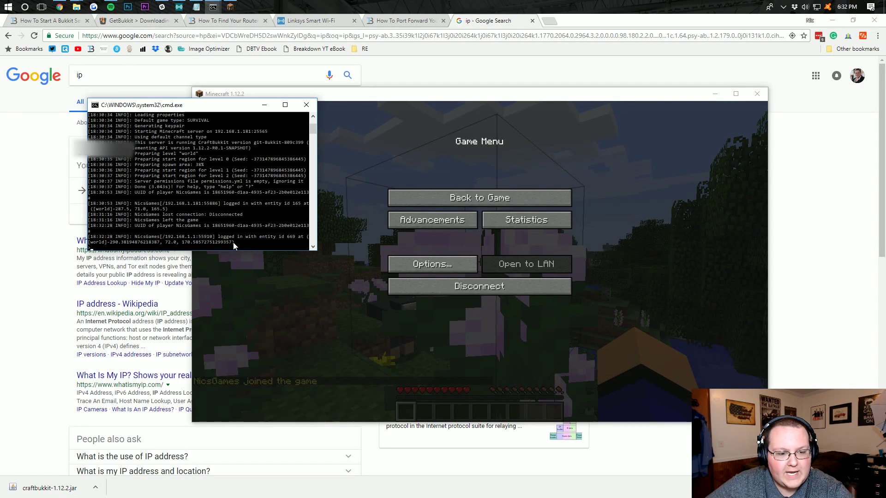
left_click(270, 270)
key("Escape")
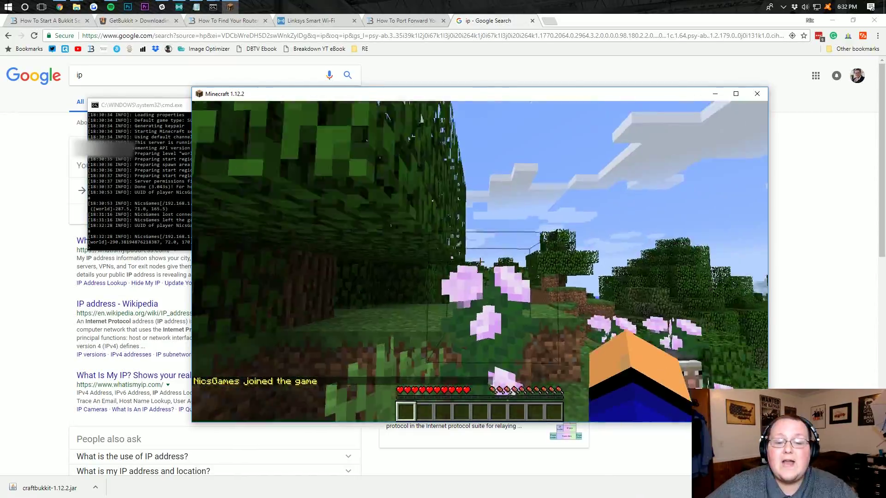
key("w")
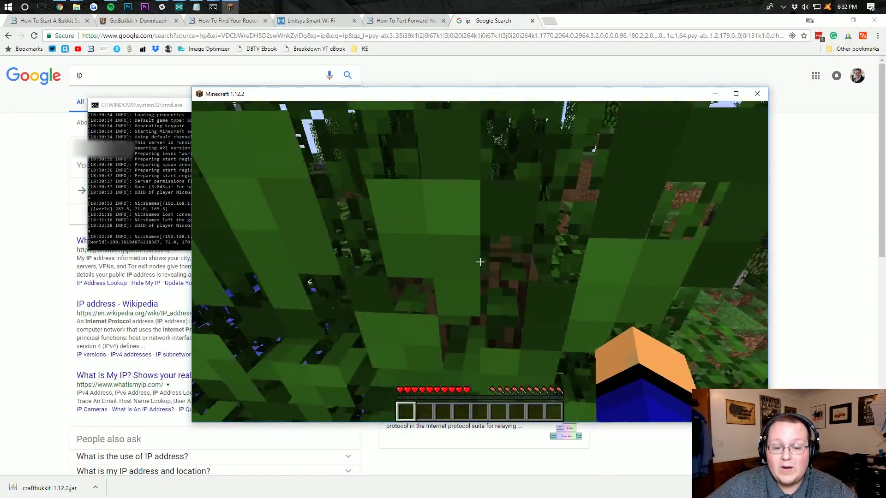
key("e")
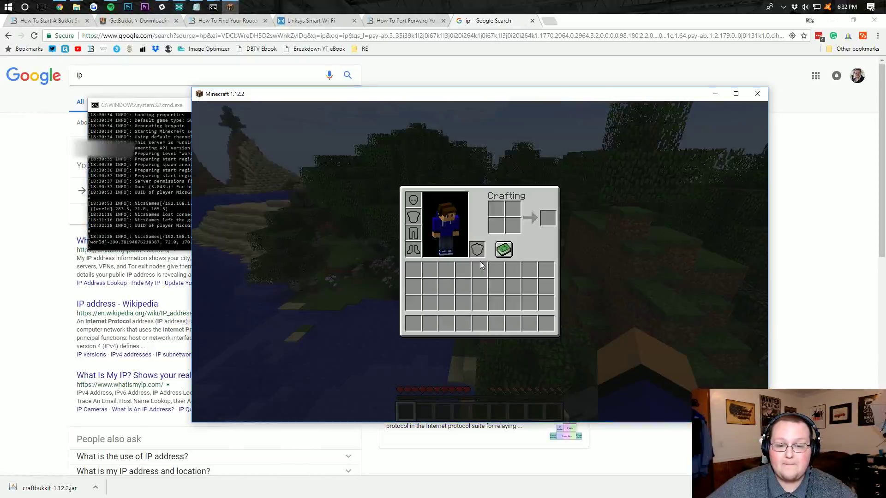
key("e")
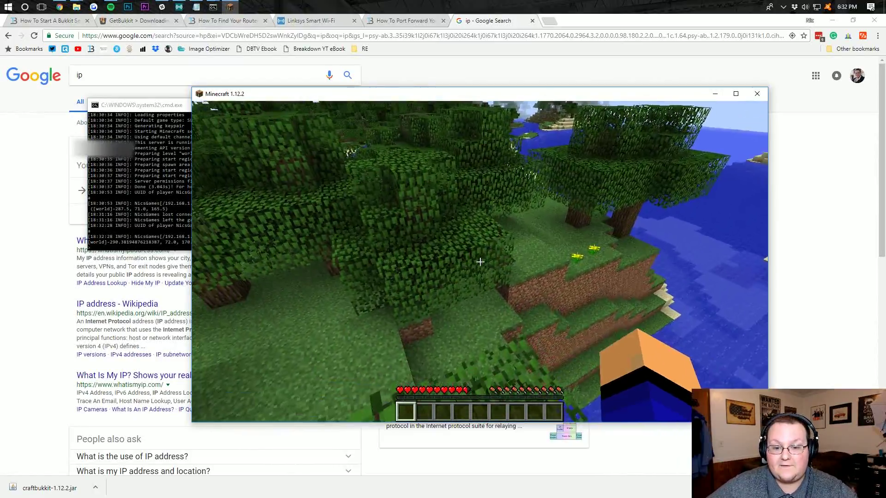
key("w")
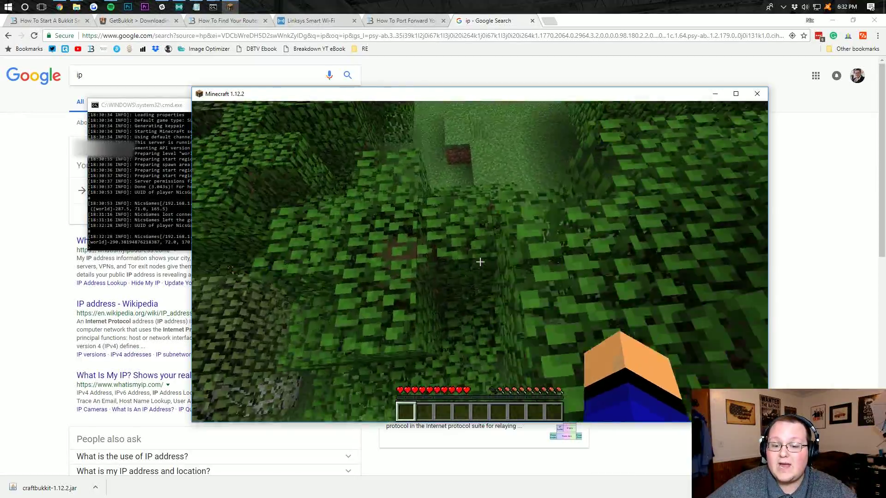
key("w")
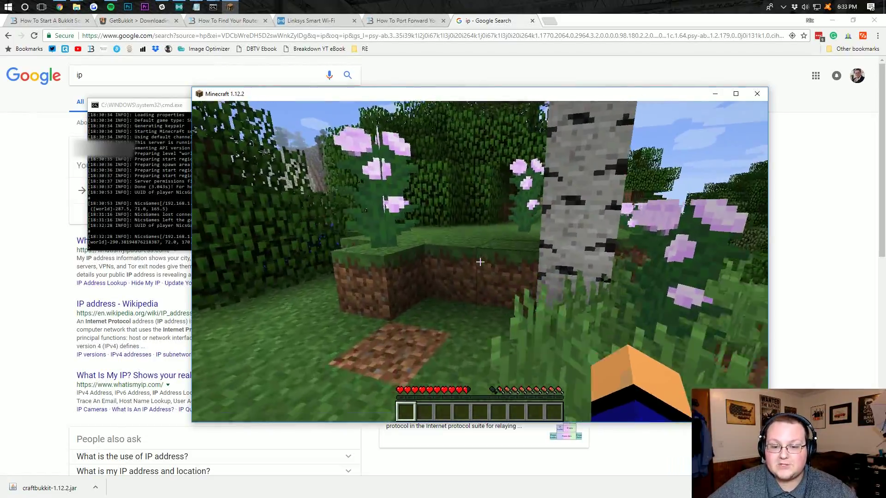
key("space")
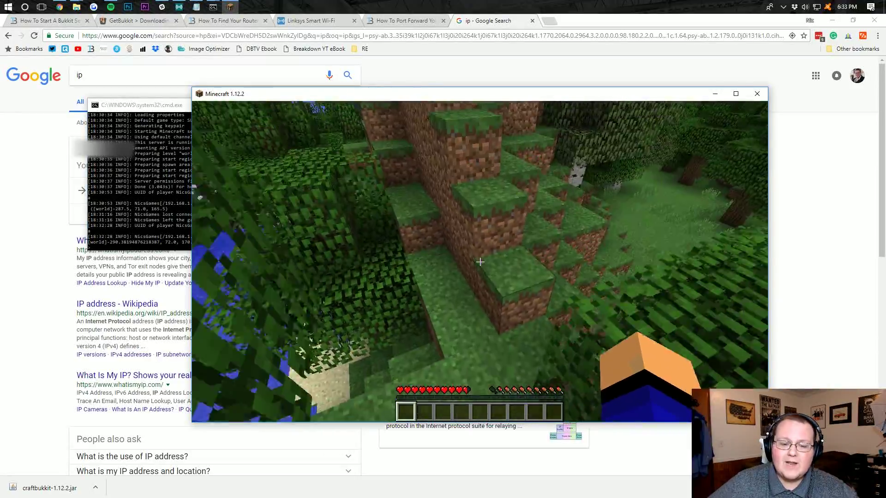
key("w")
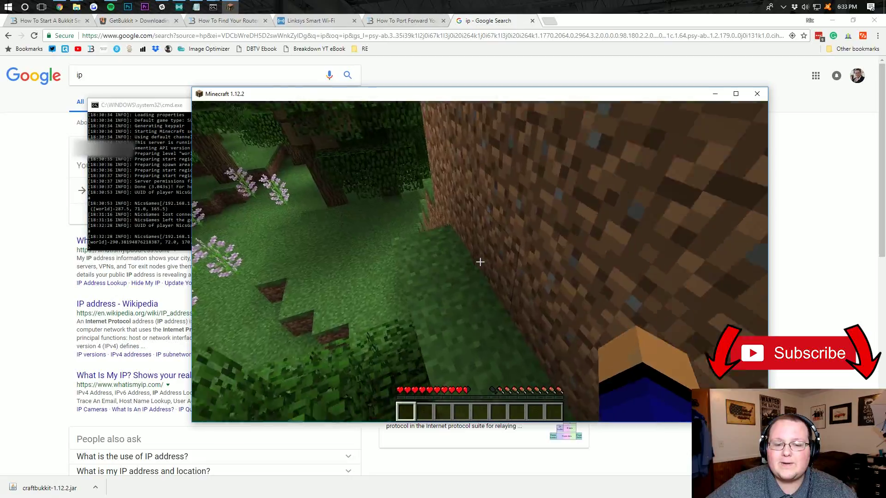
key("w")
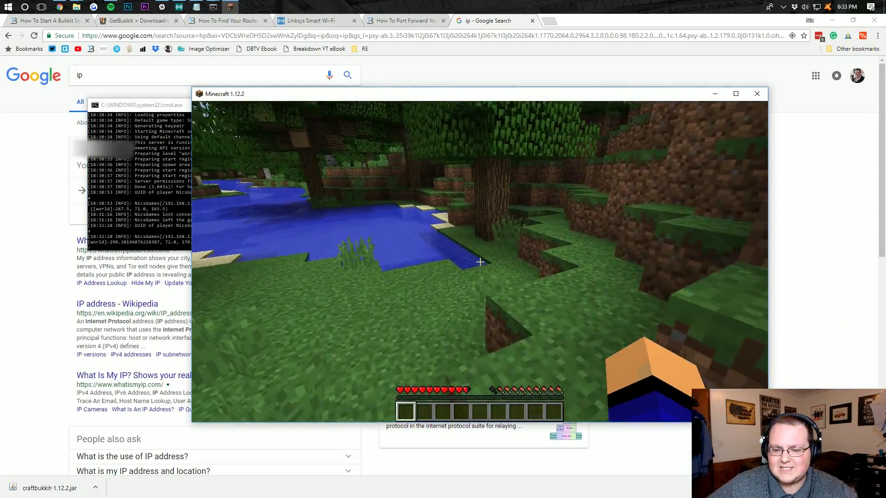
key("w")
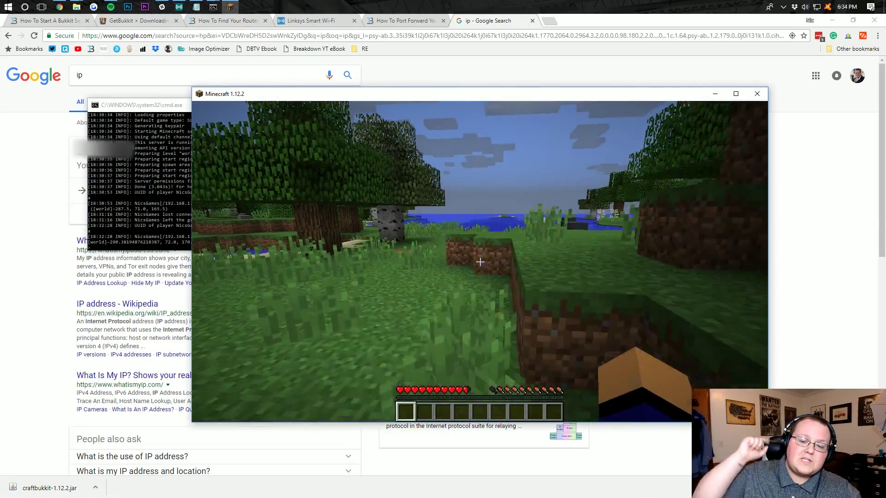
key("w")
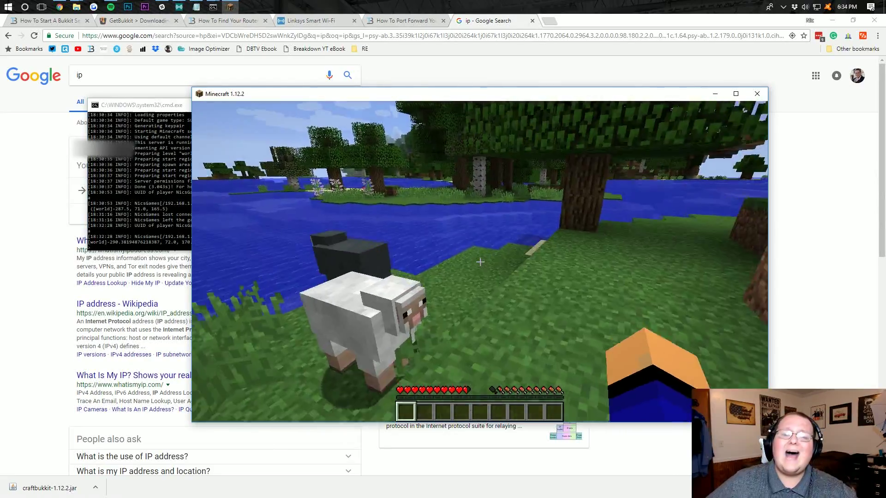
key("w")
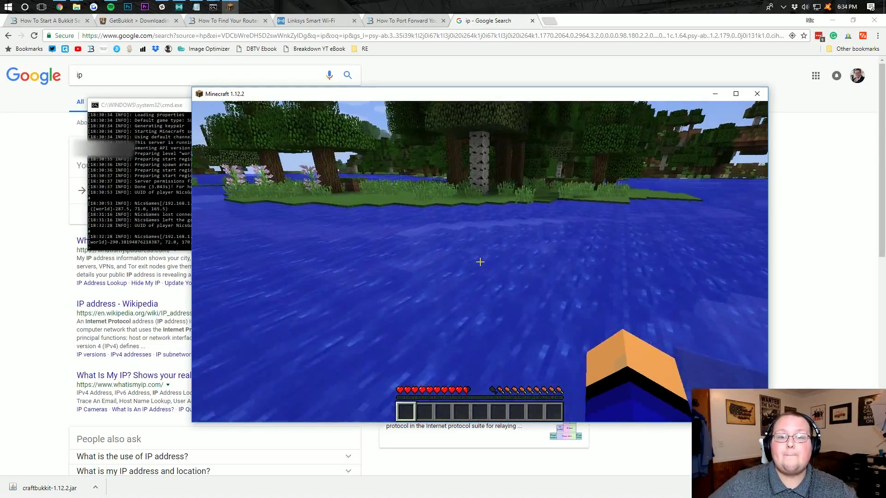